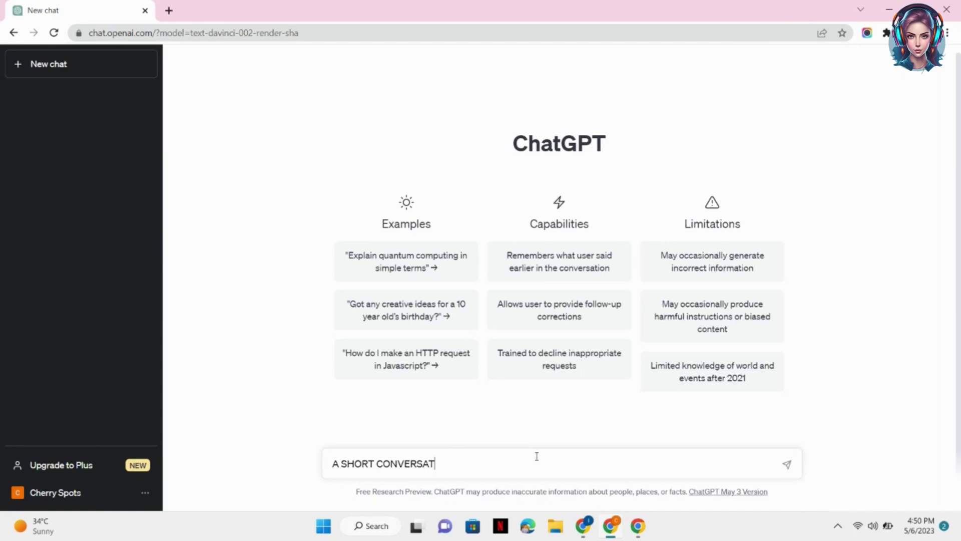
Step: Ask ChatGPT for a short conversation between a girl named KATHERINE and her husband MARCUS
key(BackSpace)
text(BETWEEN A)
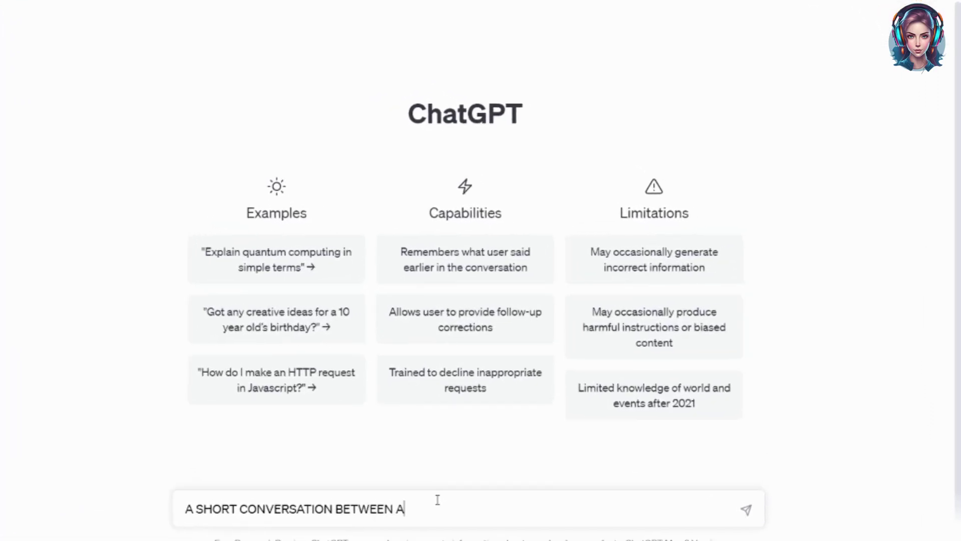
text( GIRL NAMED KATHERINE AND HIS HUSBAND NAMED)
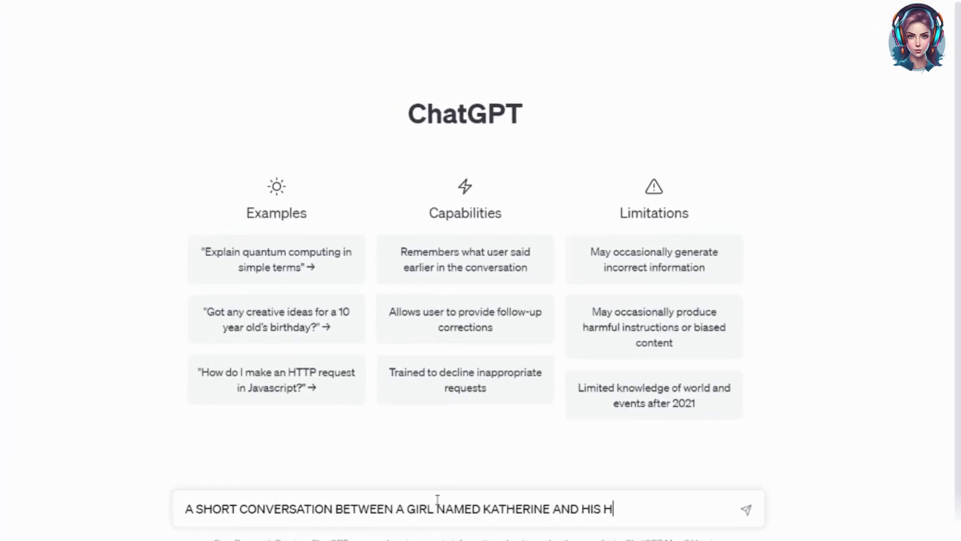
text( MARCUS)
key(Return)
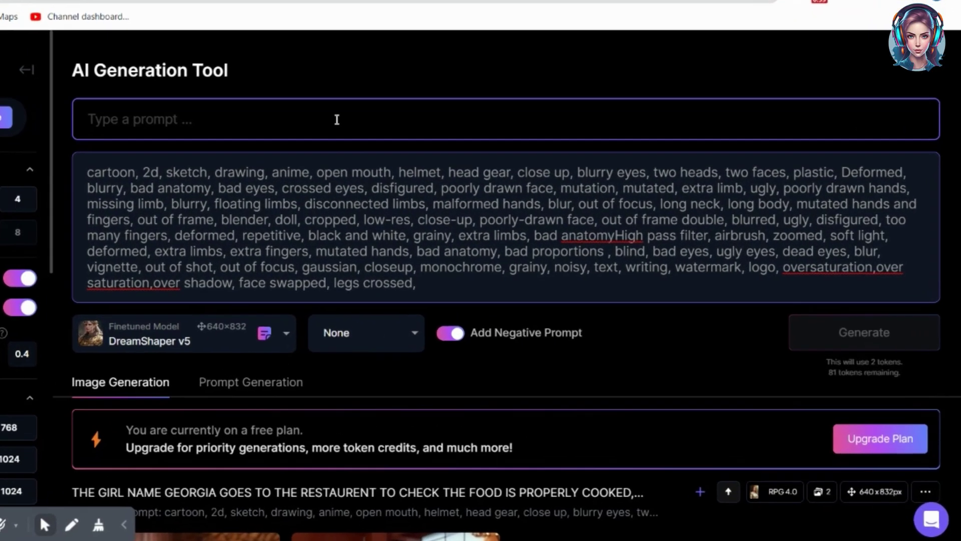
Step: Generate KATHERINE in a red evening dress sitting on a 2-seater couch in a beautiful living room
text(A Gi)
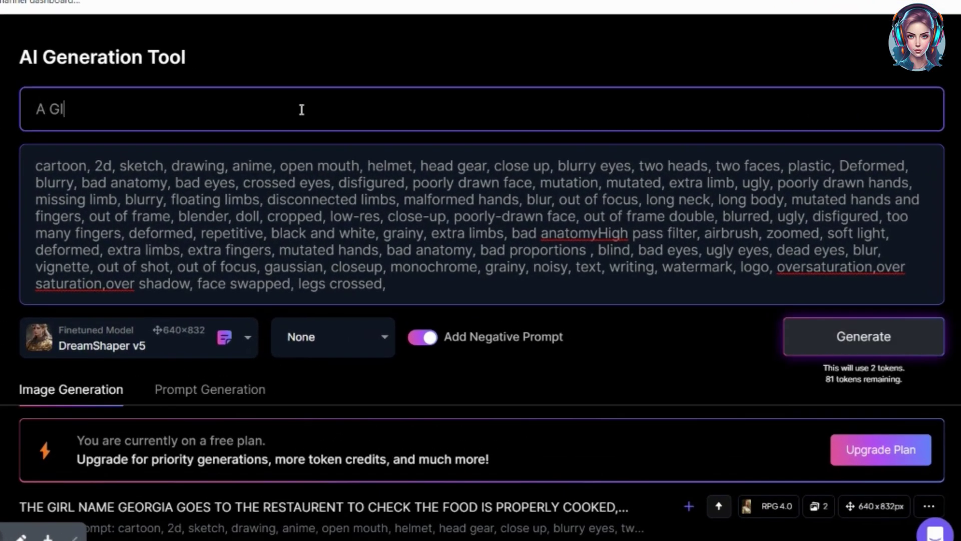
text(rl named KATHERINE, l)
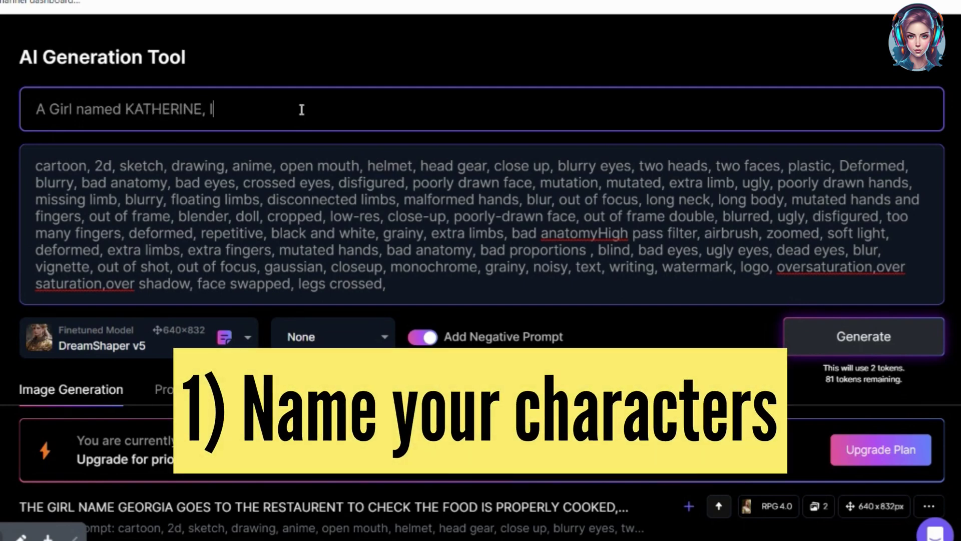
text(weari)
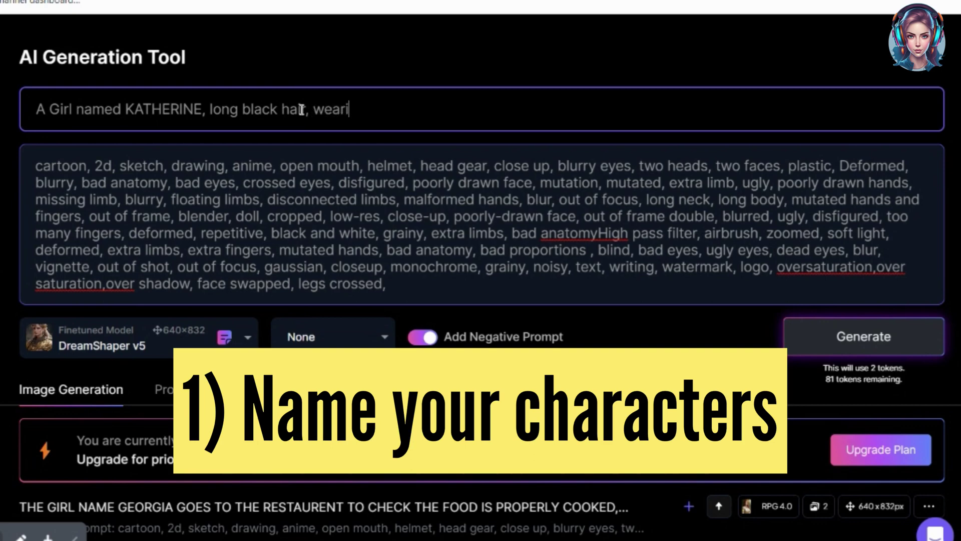
text(ng red evening dres)
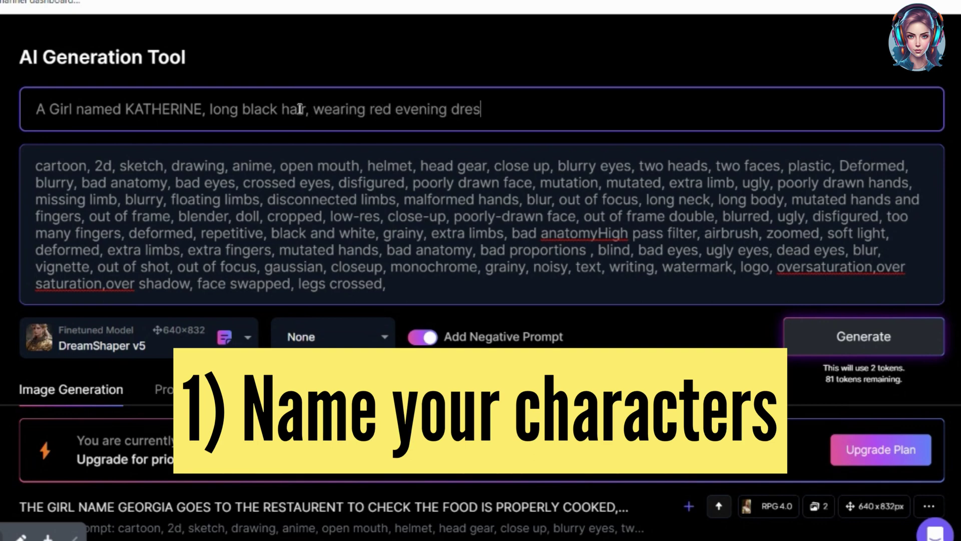
text(s, sitting on a 2 se)
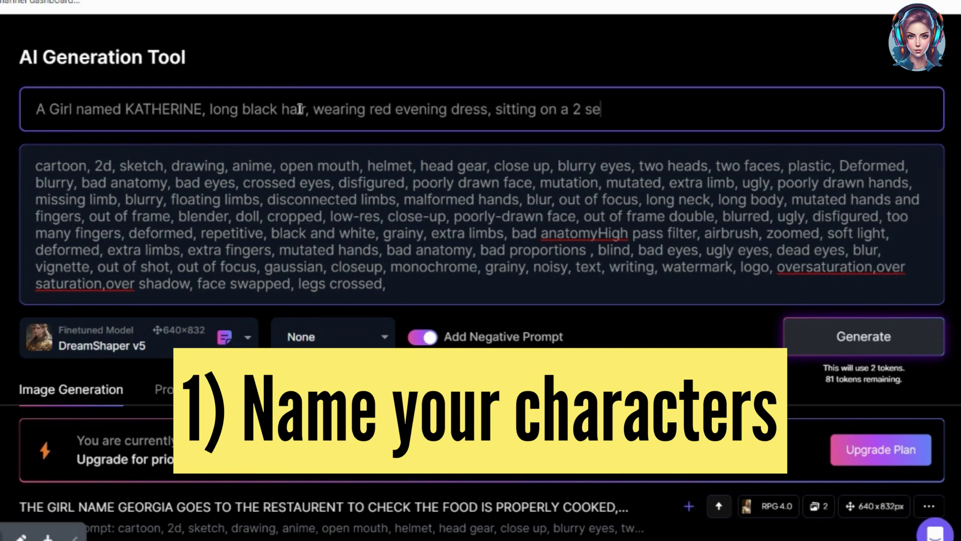
text(ater couch, in a )
text(beaut)
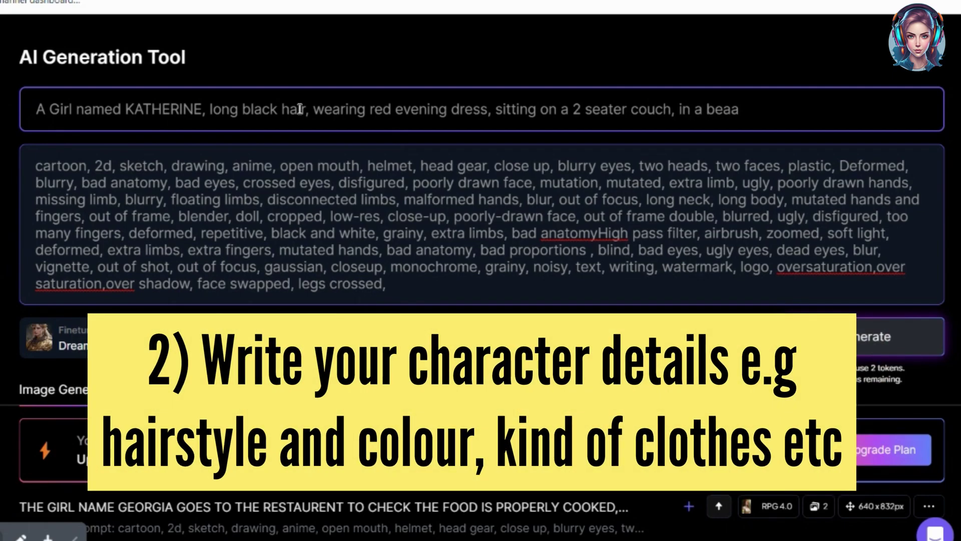
text(iful living room)
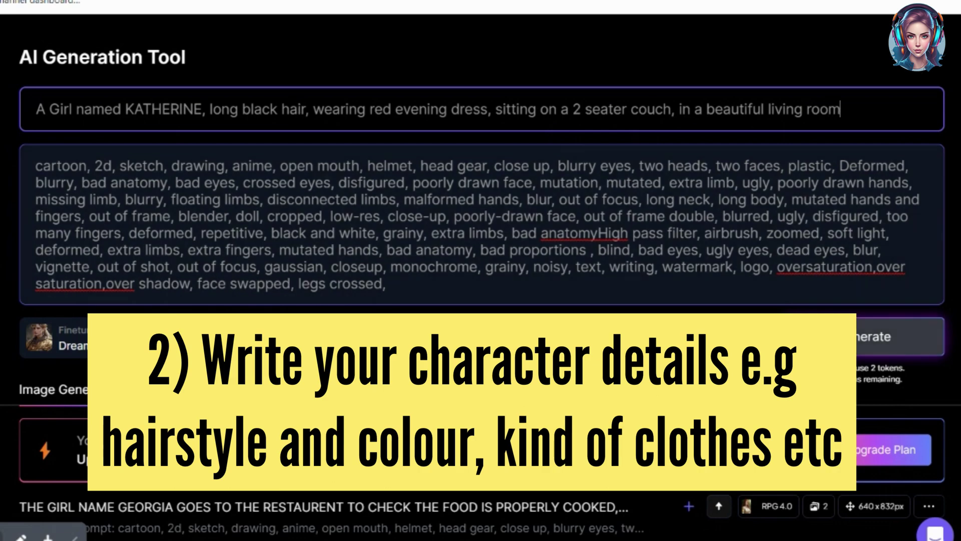
click(847, 337)
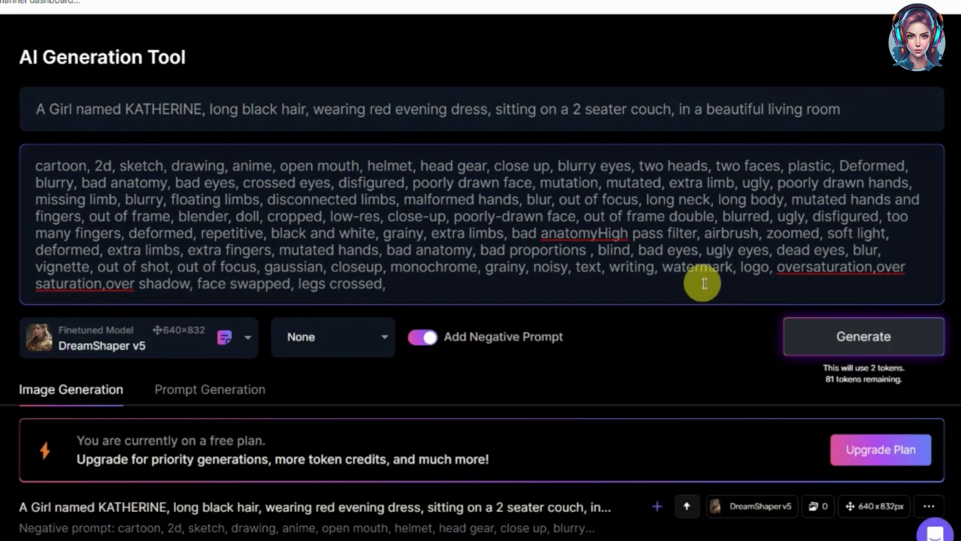
scroll(481, 279, down, 5)
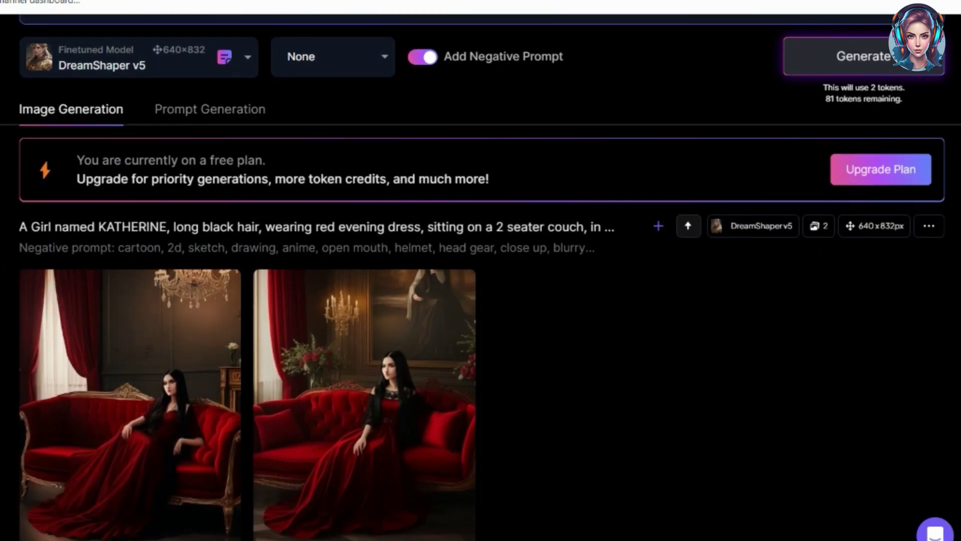
scroll(65, 189, up, 5)
Step: Change 'Girl' to 'young woman' in the prompt and generate a new batch
double_click(67, 100)
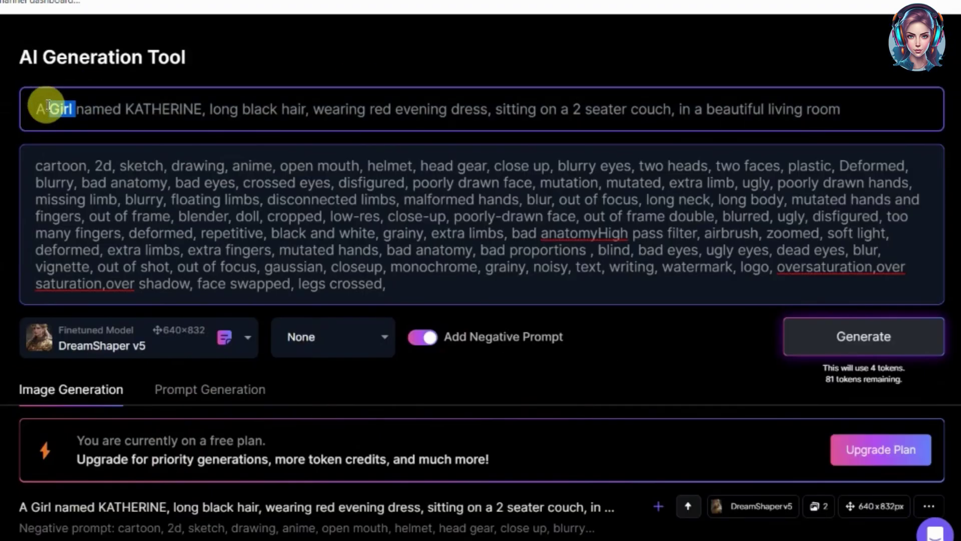
text(young woman)
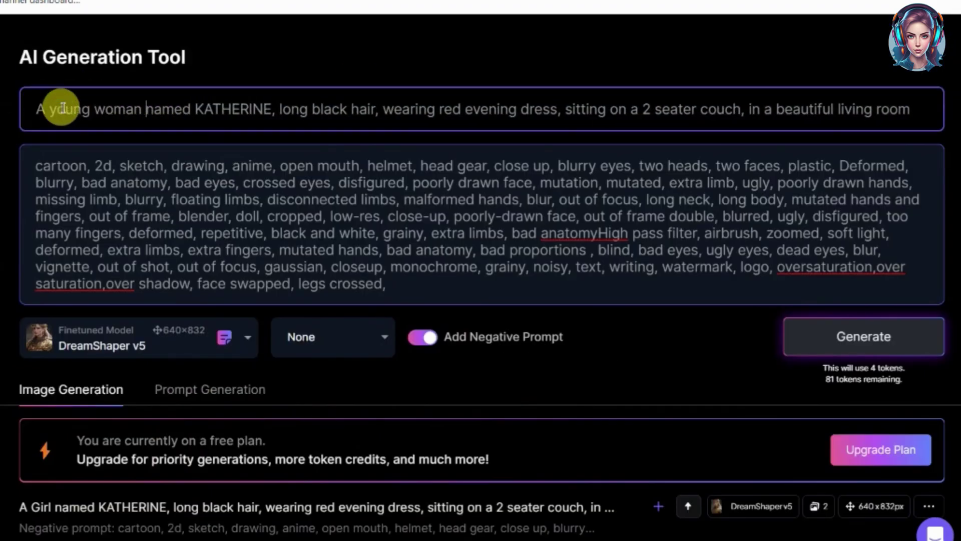
click(901, 351)
scroll(480, 270, down, 3)
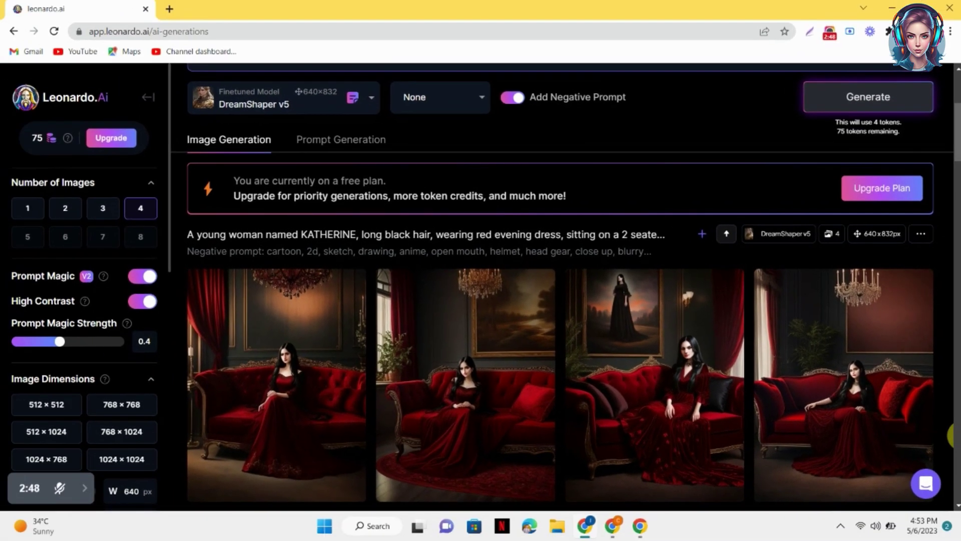
Step: Browse the new results and save the chosen KATHERINE red-couch image to disk
click(279, 358)
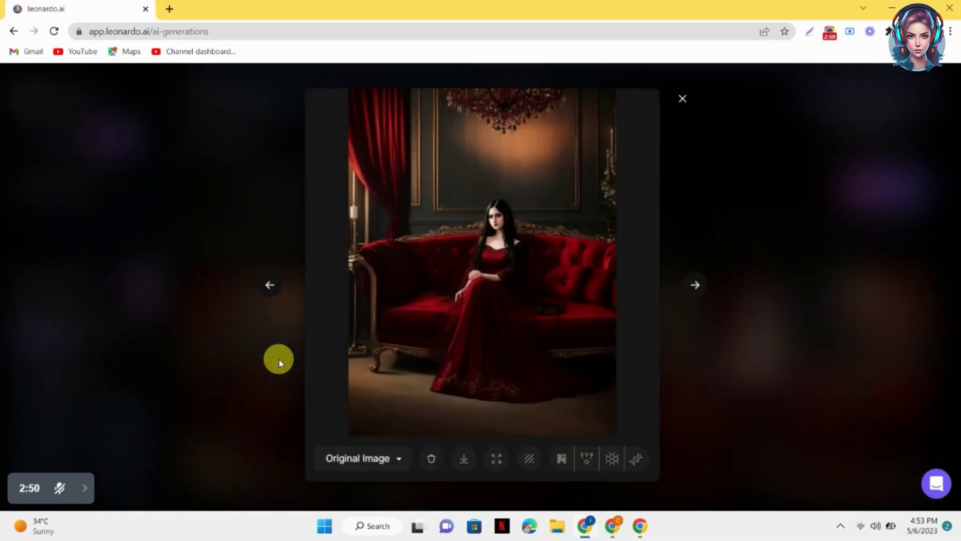
click(691, 286)
click(692, 285)
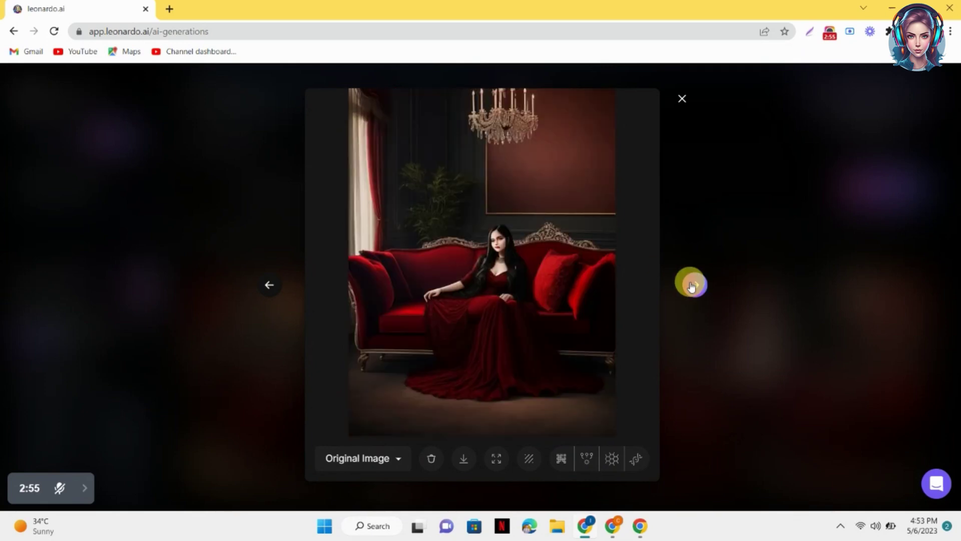
click(692, 286)
click(692, 286)
right_click(509, 220)
click(553, 247)
click(334, 279)
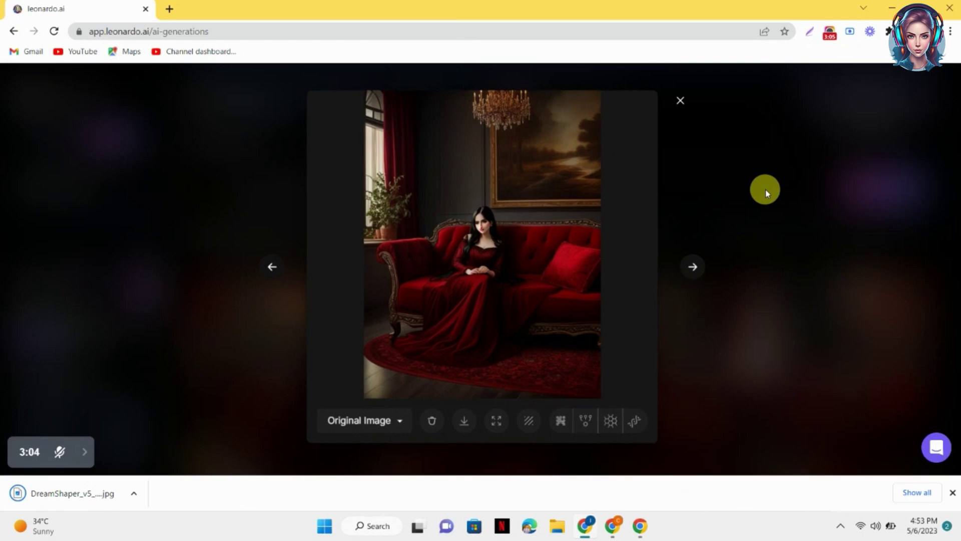
click(765, 189)
Step: Check Marcus's first line in the ChatGPT dialogue, then return to the Leonardo.Ai prompt
scroll(765, 189, up, 5)
click(620, 530)
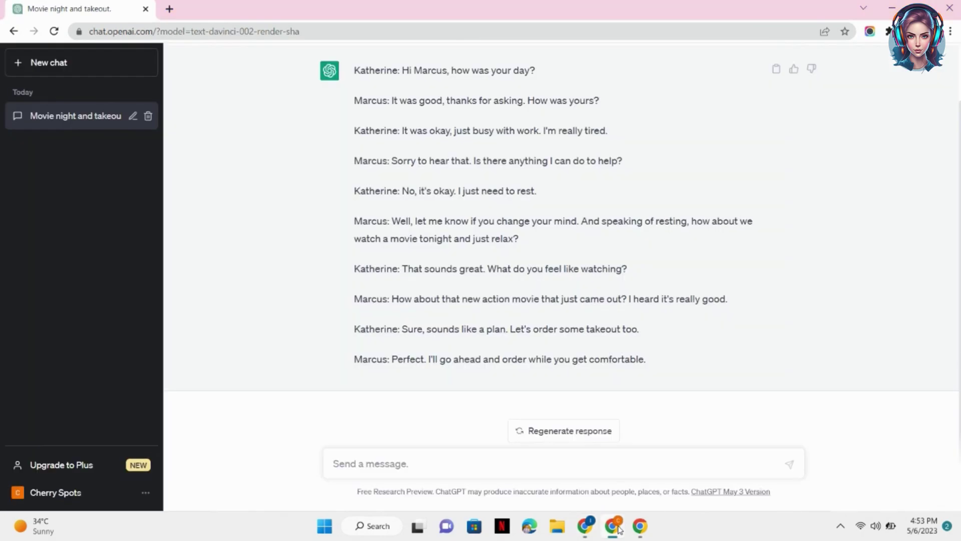
triple_click(372, 105)
click(613, 529)
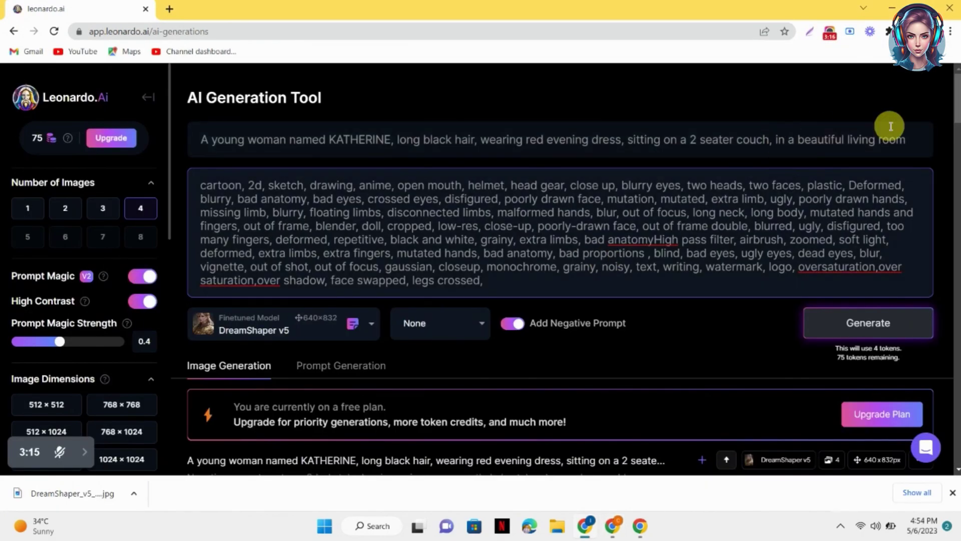
click(907, 140)
Step: Add MARCUS, wearing a black suit with black hair, beside KATHERINE to the prompt and generate
text(wi)
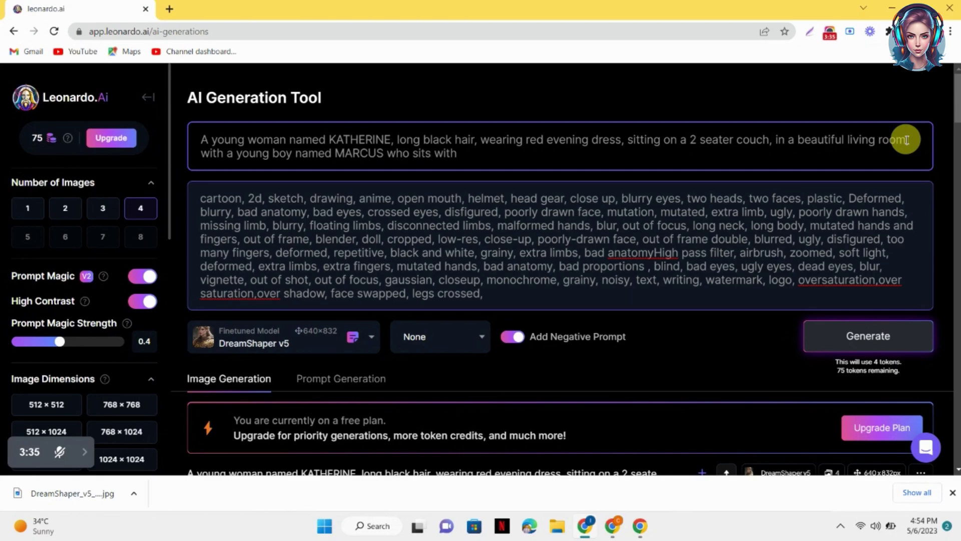
text(KATHERINE,)
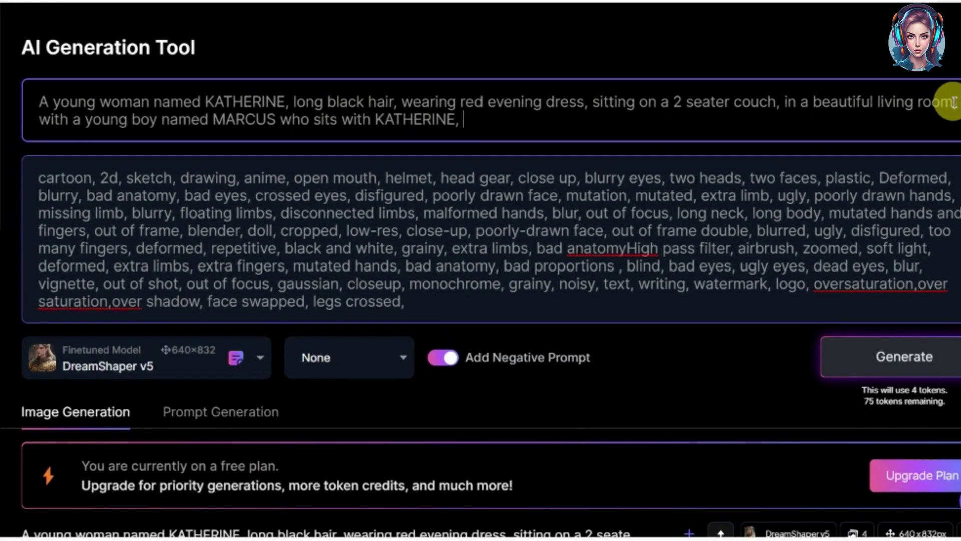
click(276, 119)
text(wearing black suit, black hair, w)
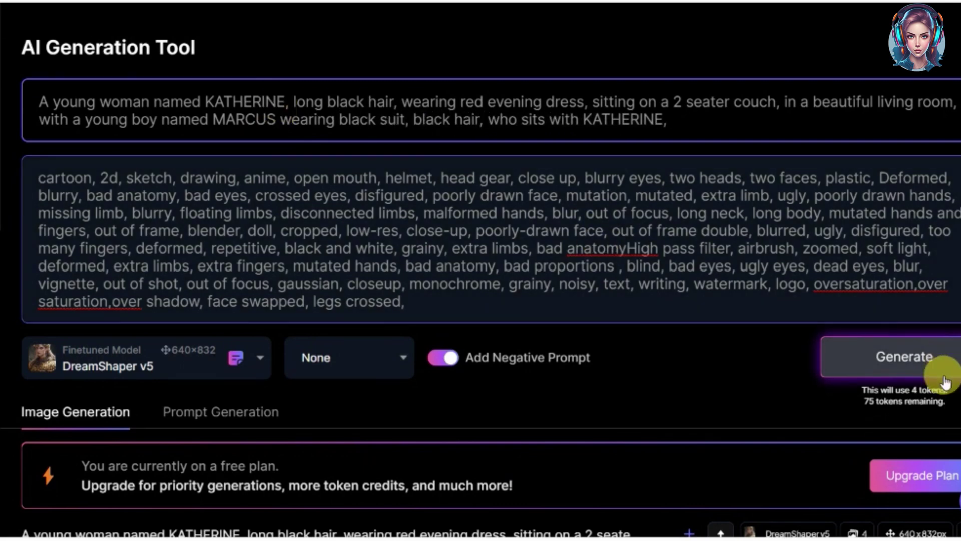
click(946, 382)
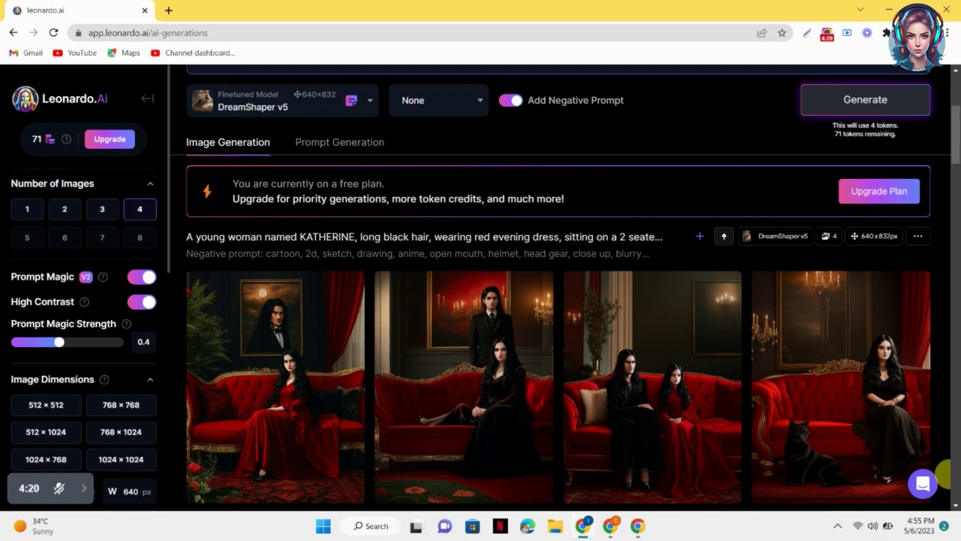
Step: Upload the saved KATHERINE red-couch picture as the Image to Image source
scroll(944, 361, down, 2)
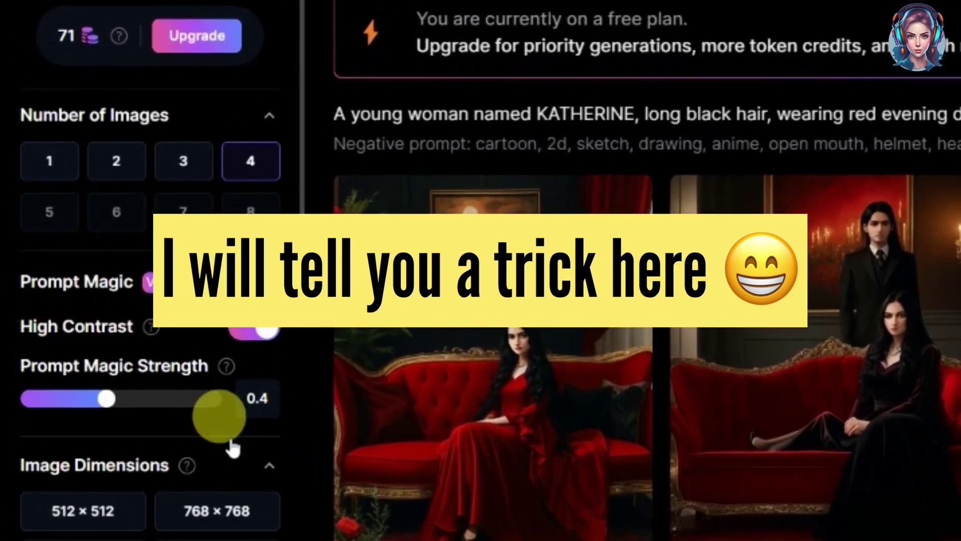
scroll(146, 381, down, 10)
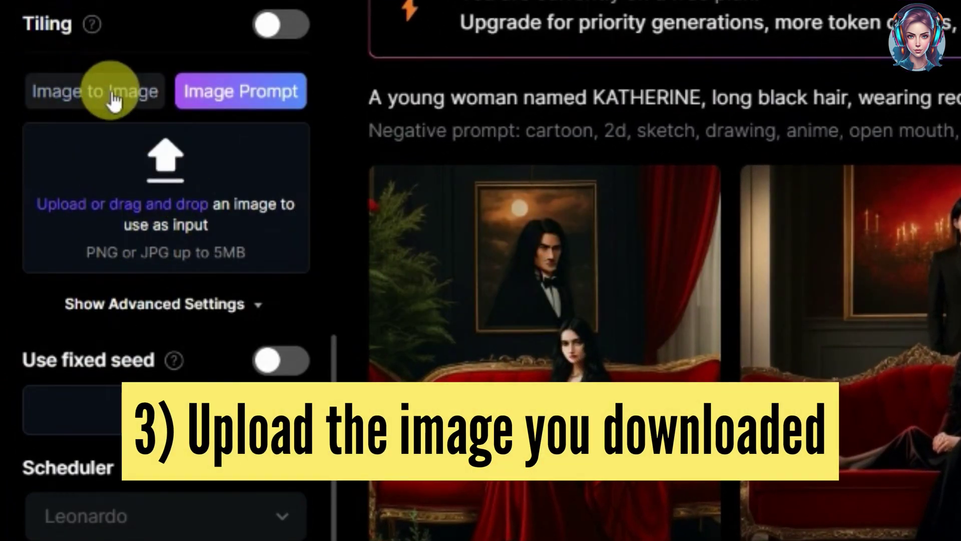
click(112, 95)
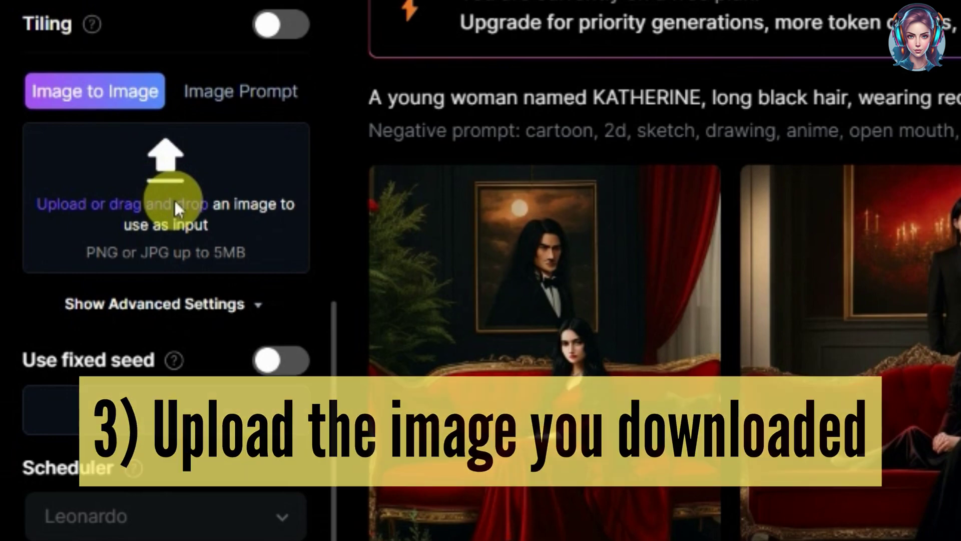
click(176, 203)
scroll(175, 200, down, 3)
double_click(453, 45)
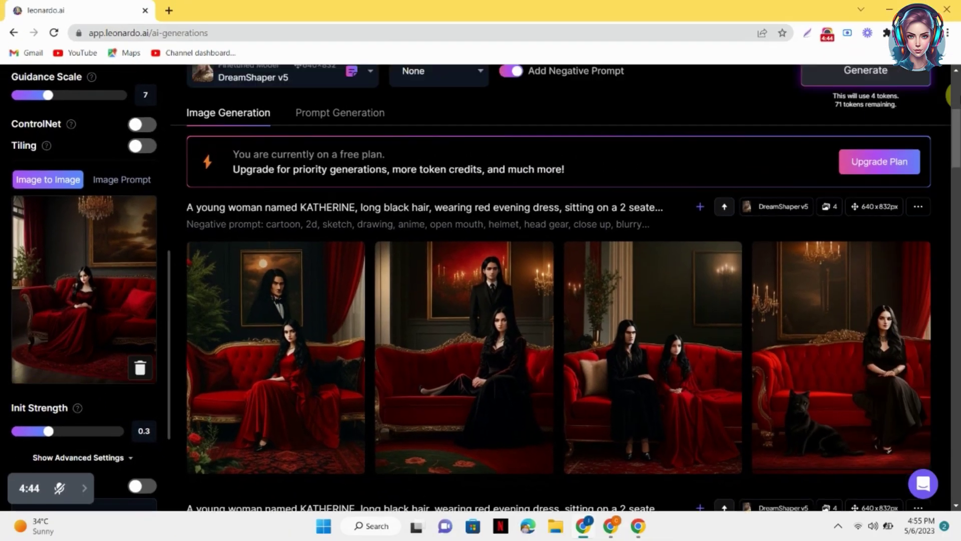
scroll(950, 95, up, 5)
click(690, 155)
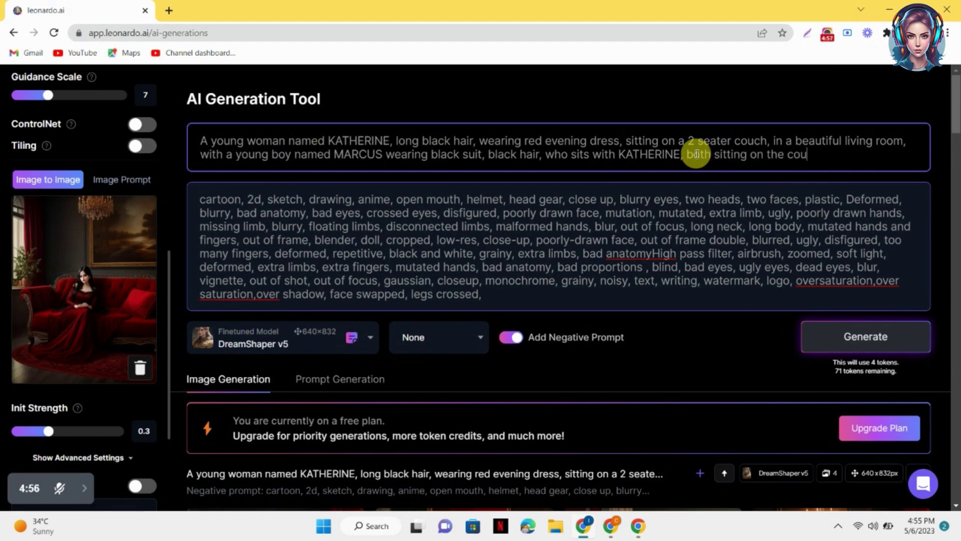
Step: Generate four image-guided couple images and save the second one as a JPG
click(854, 345)
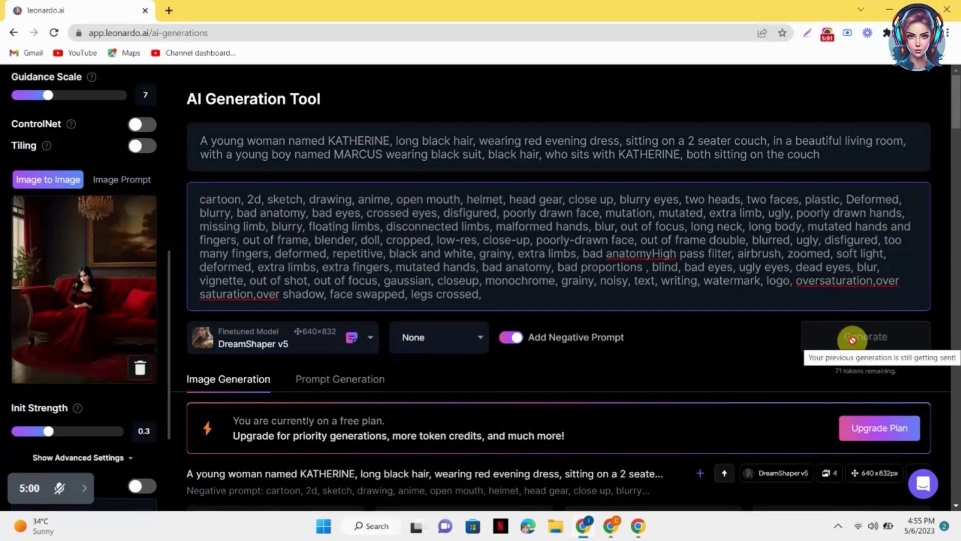
scroll(855, 346, down, 5)
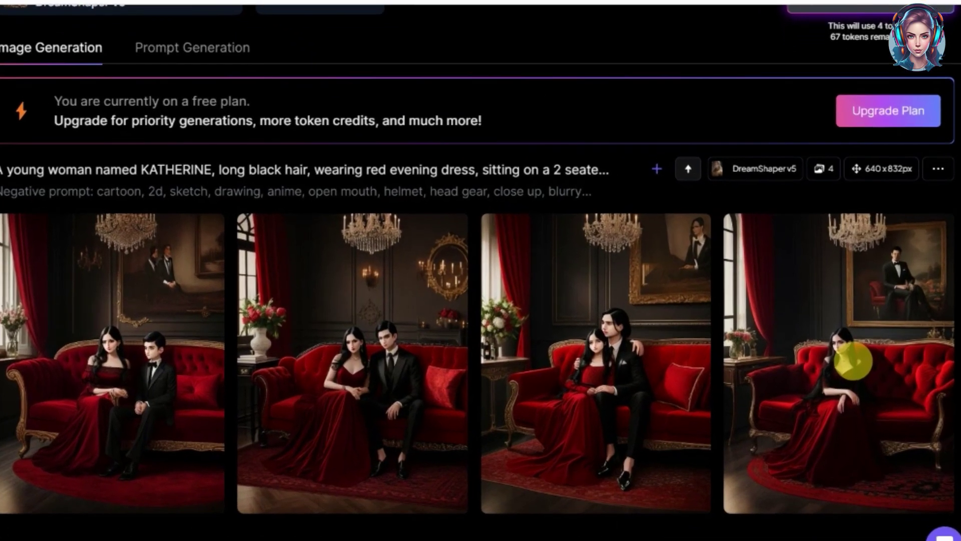
click(400, 354)
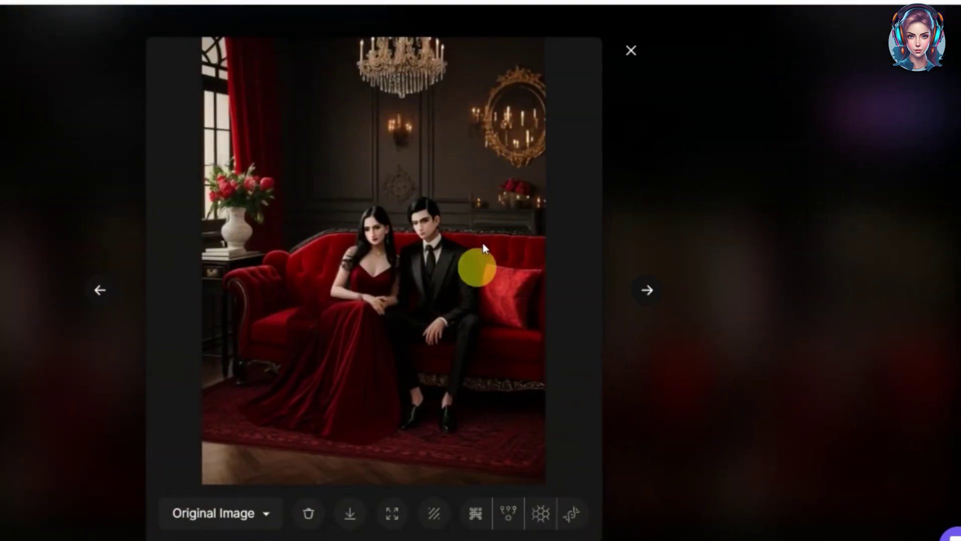
right_click(368, 208)
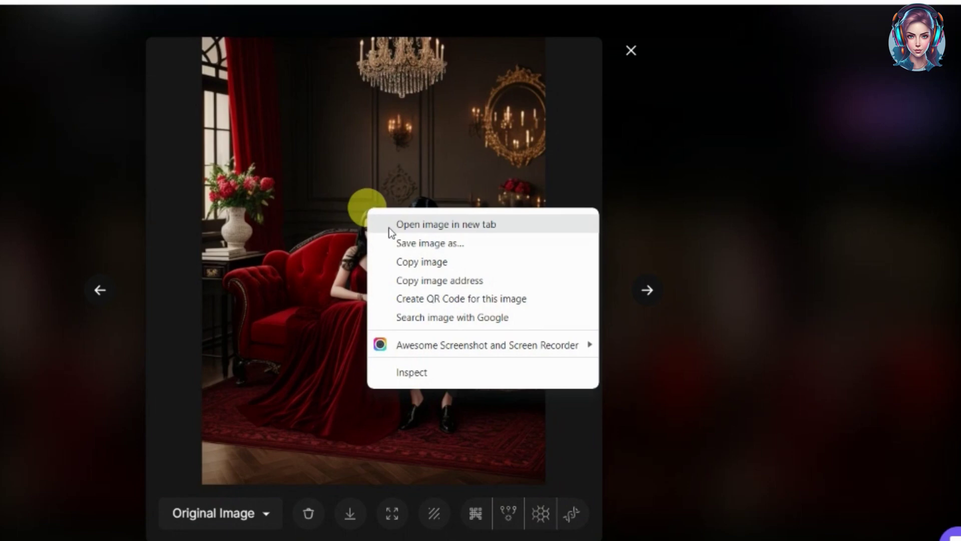
click(421, 243)
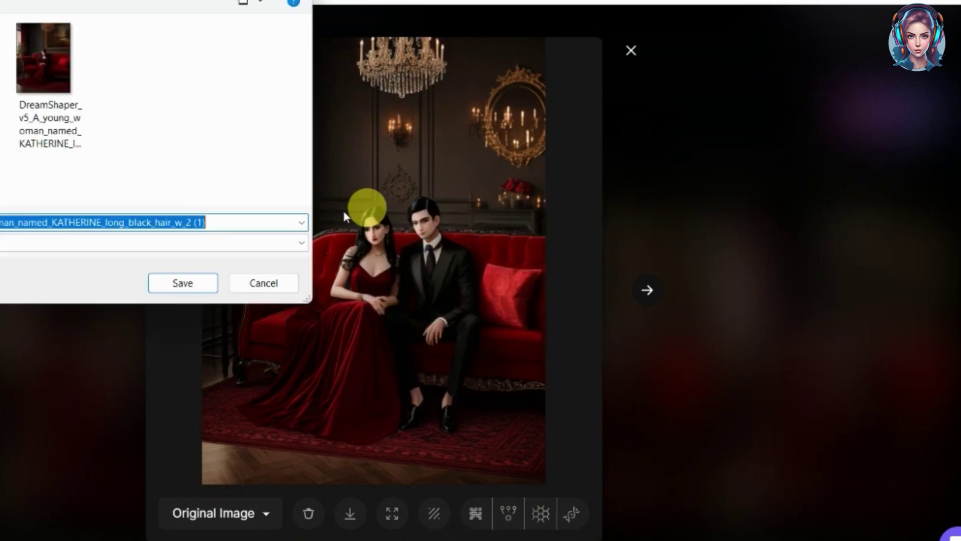
click(206, 281)
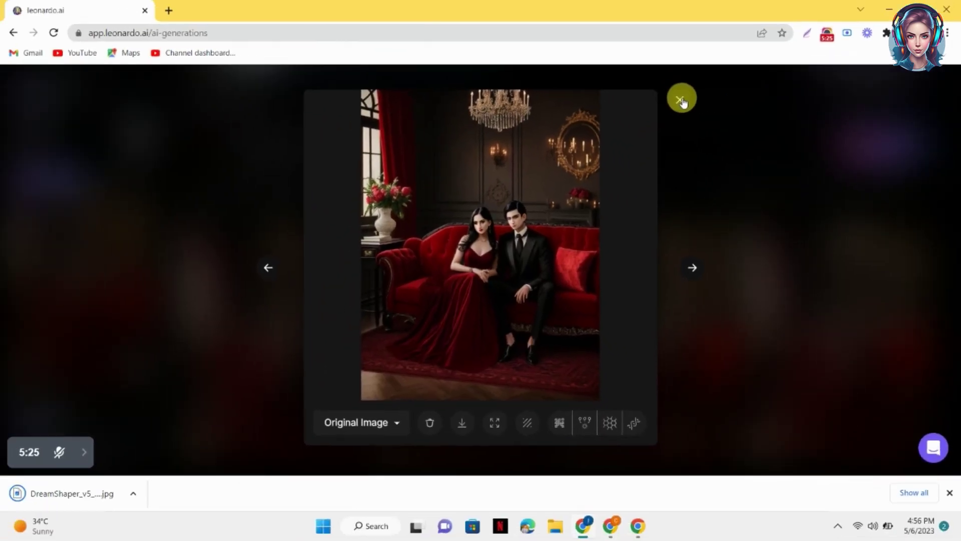
click(631, 50)
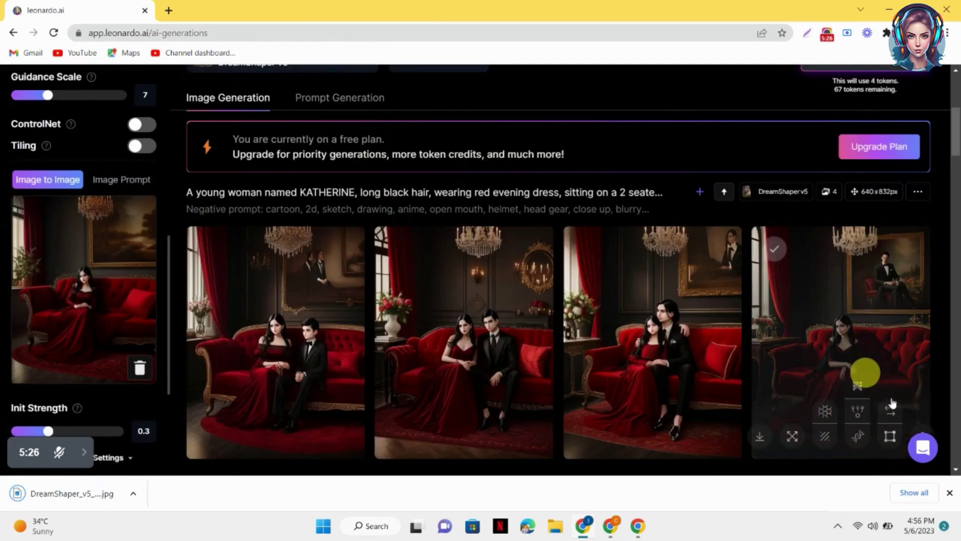
click(949, 493)
scroll(958, 107, up, 5)
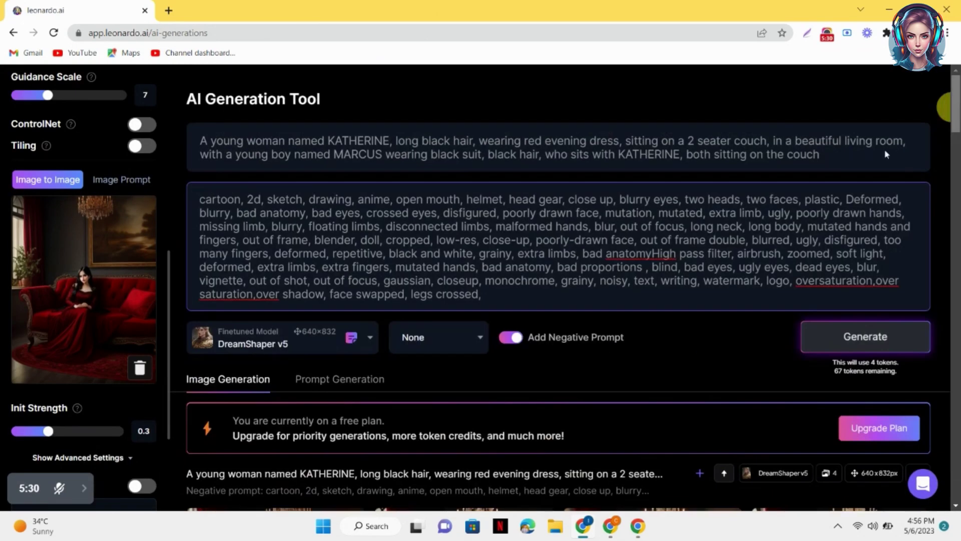
Step: Bring up the Katherine–Marcus 'Movie night and takeout' dialogue in ChatGPT
click(611, 525)
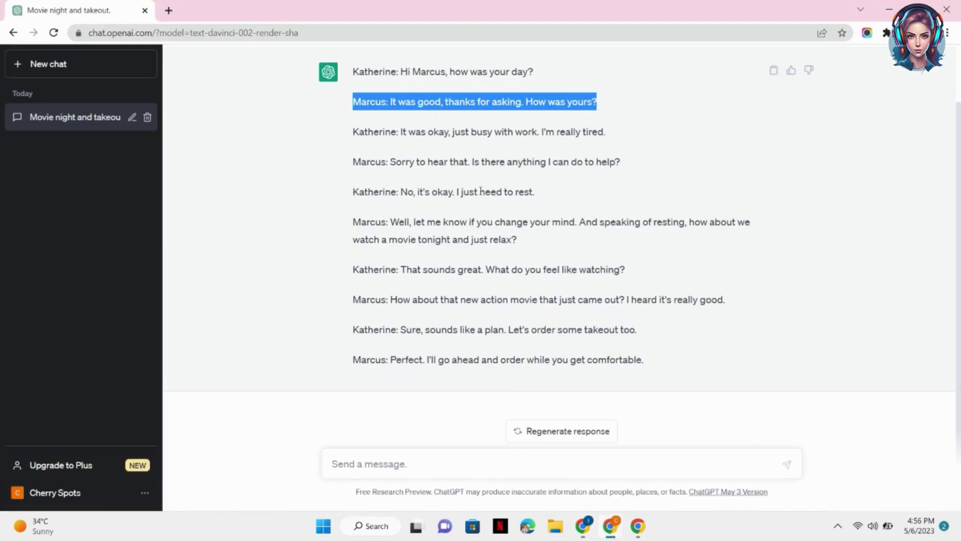
click(472, 121)
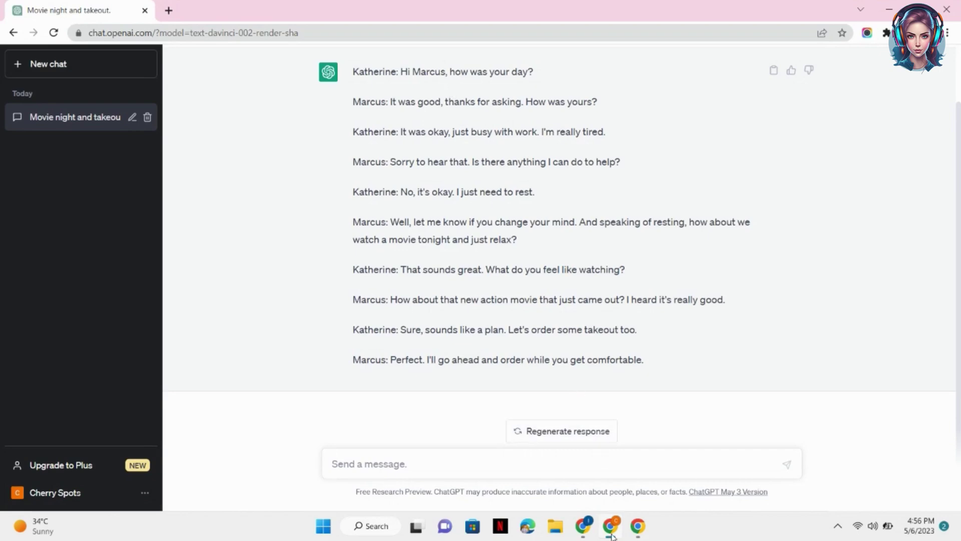
Step: Append 'KATHERINE face is towards MARCUS, both are looking at each other' and remove the reference picture
click(584, 527)
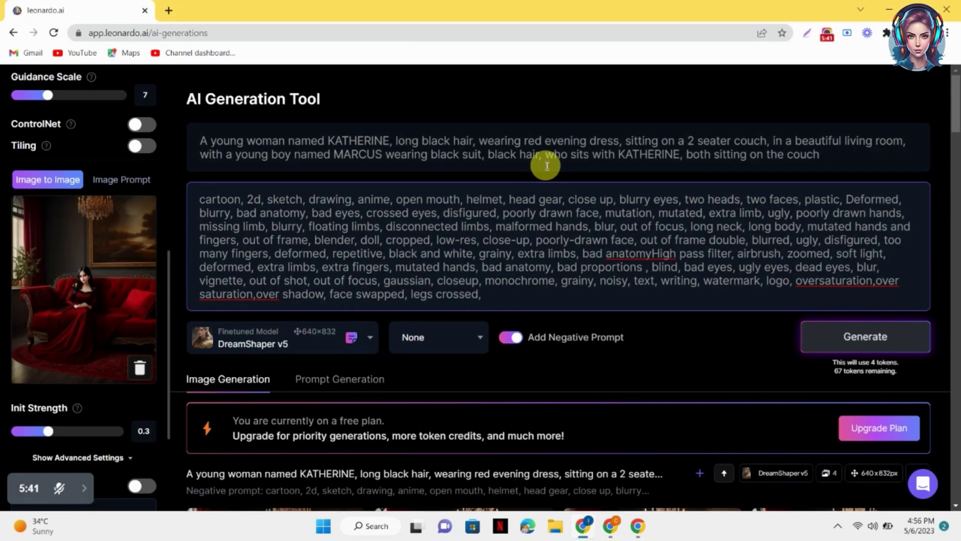
click(828, 154)
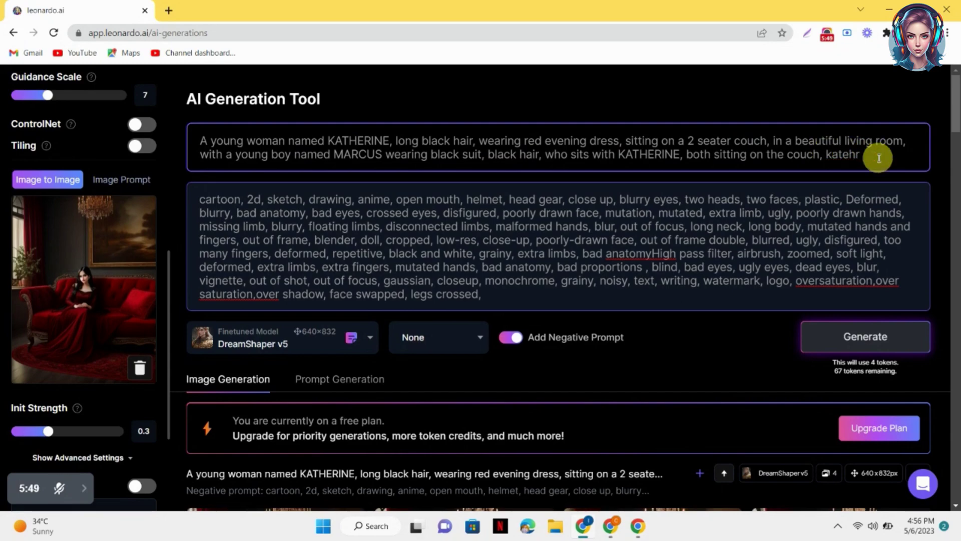
text(KATHERINE)
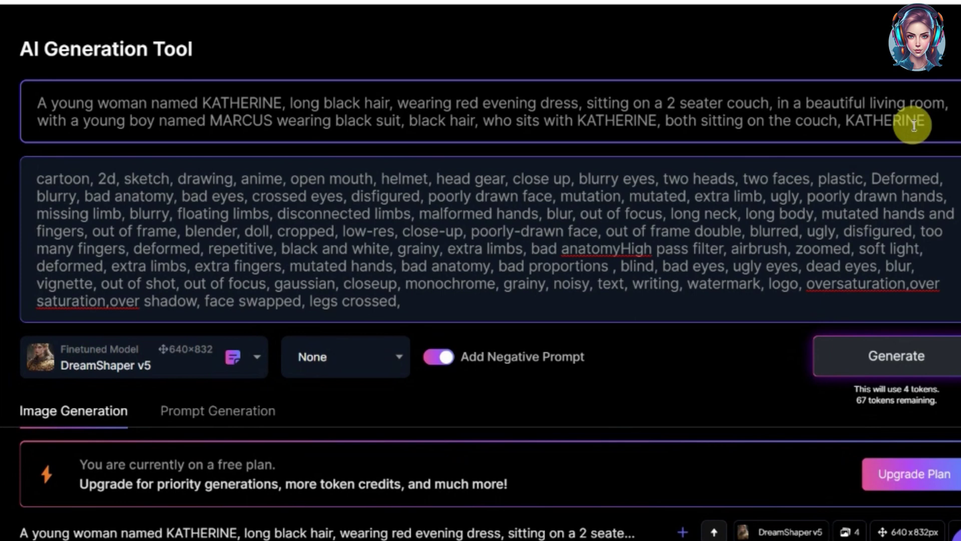
text( face is )
text(towards MARCUS, b)
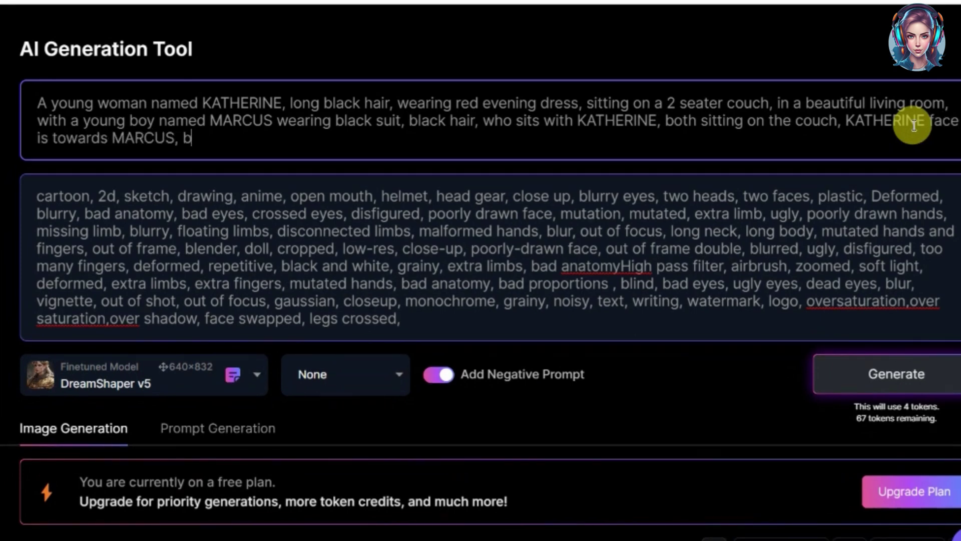
text(oth are looking at each other, smiling)
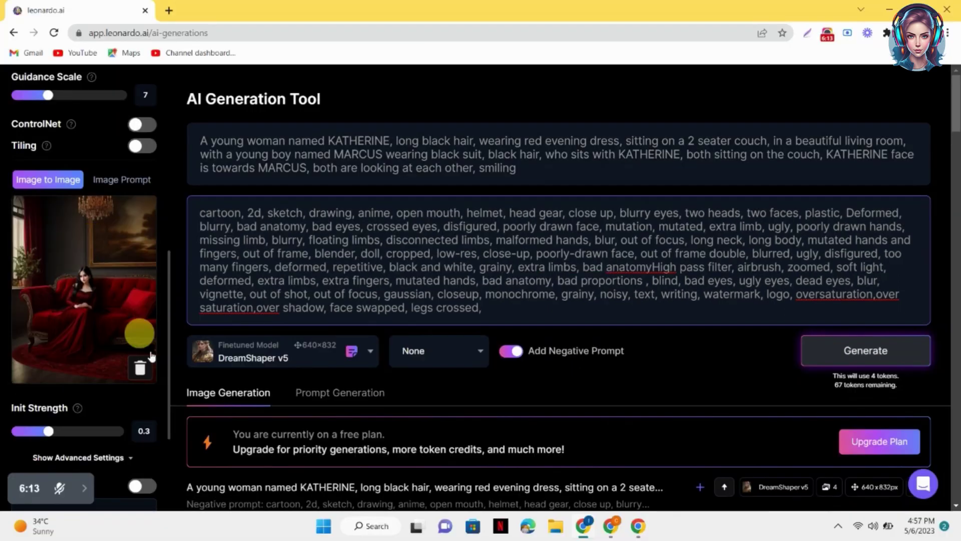
click(143, 364)
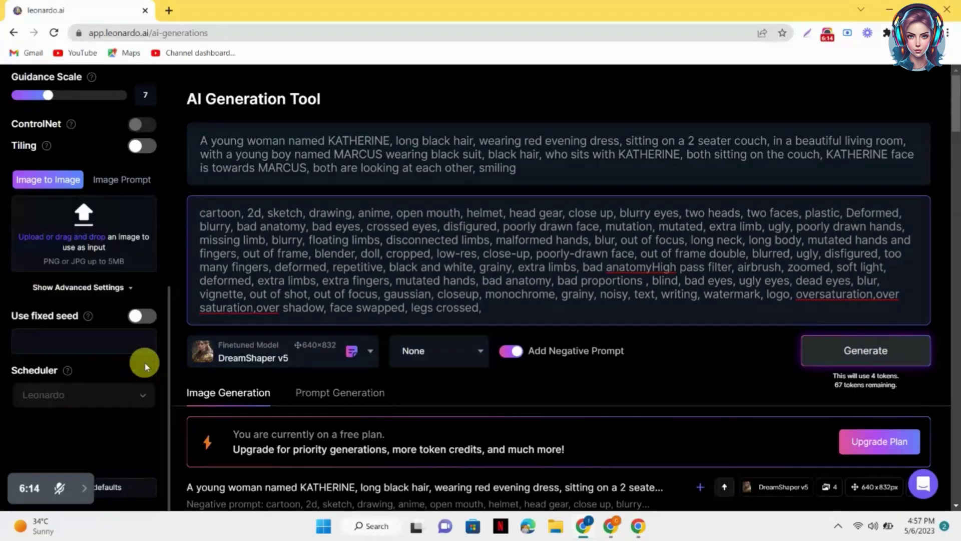
Step: Use the saved couple-on-couch image as the image-to-image source and generate four images
click(88, 242)
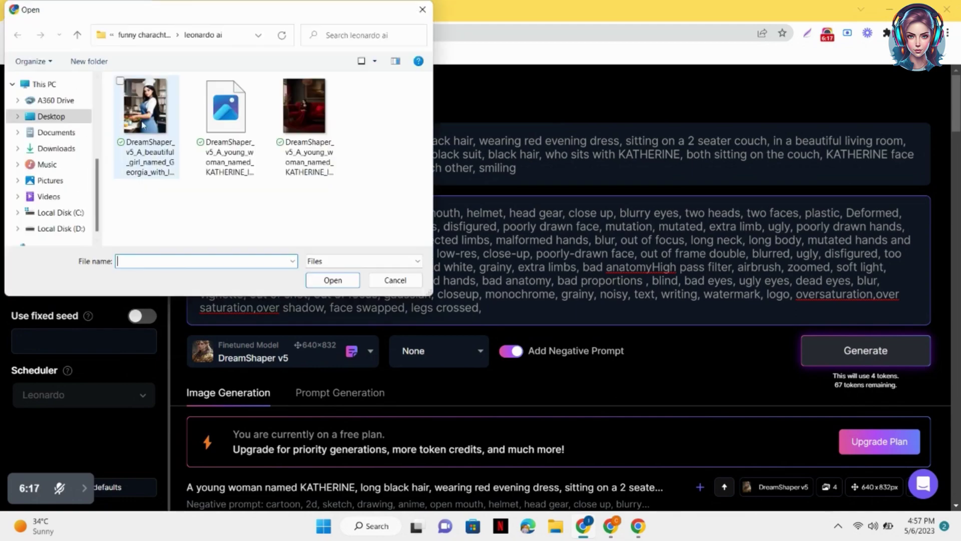
double_click(227, 116)
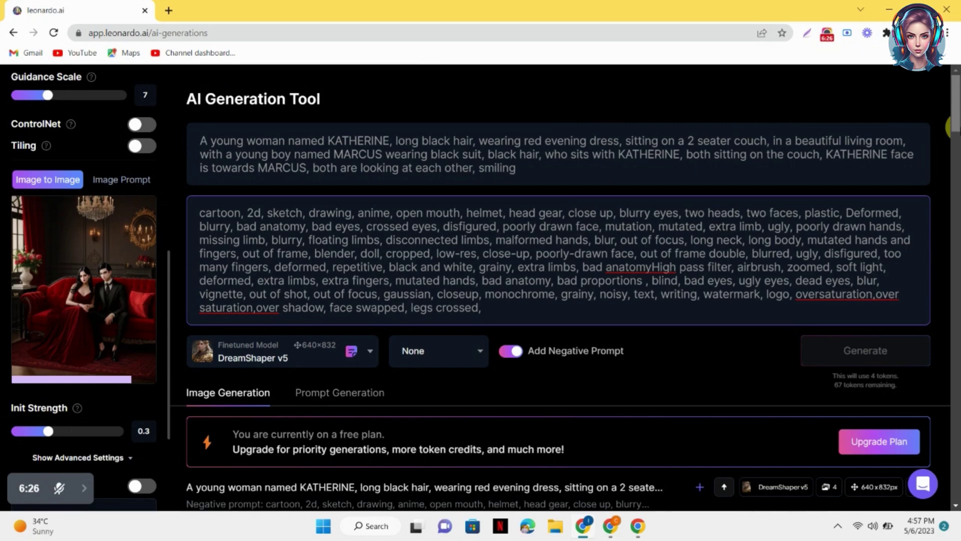
click(846, 363)
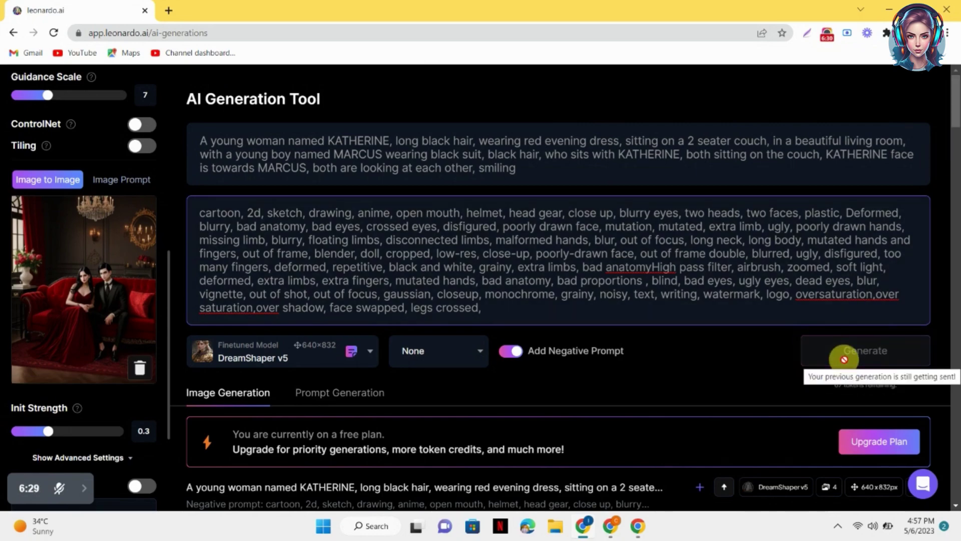
scroll(845, 359, down, 5)
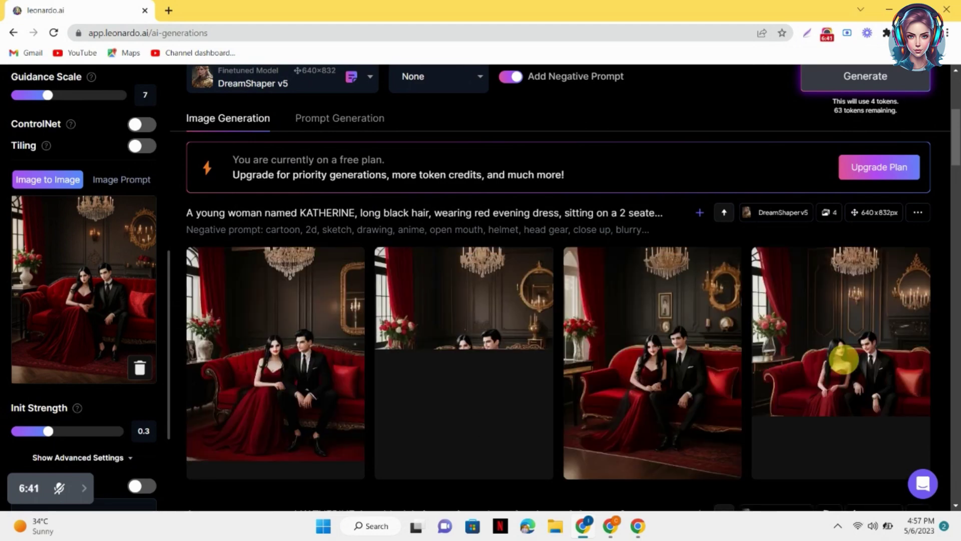
Step: Save the fourth generated couple image as a JPG and browse the other results
click(869, 331)
right_click(509, 189)
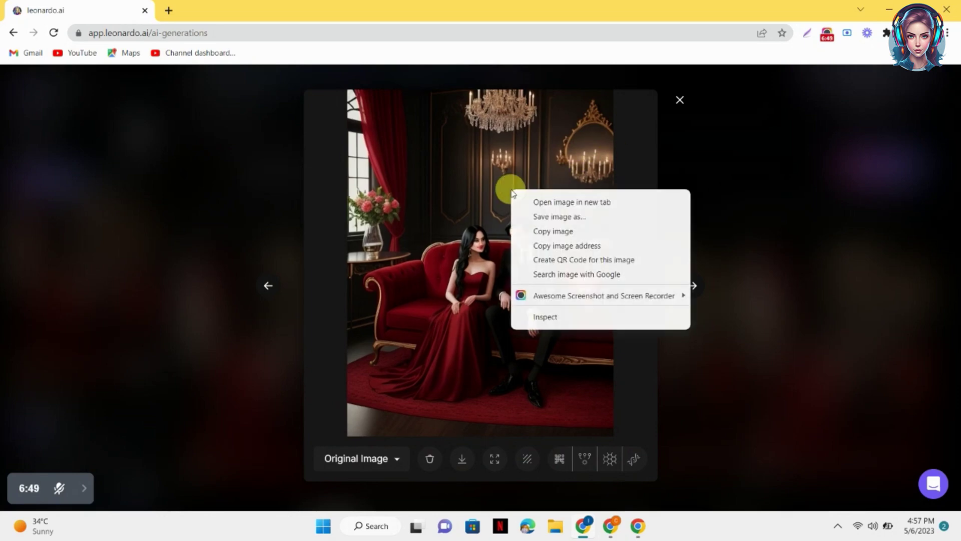
click(545, 215)
click(345, 278)
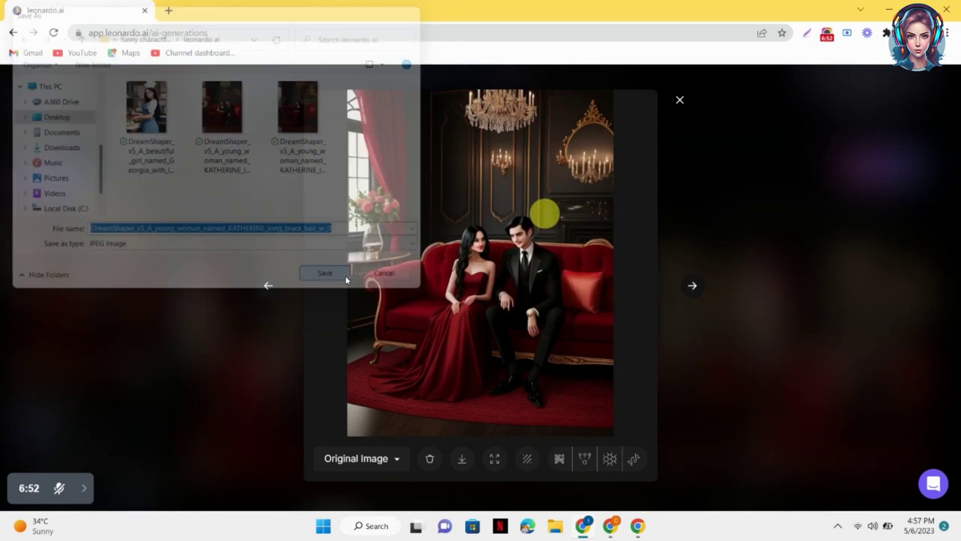
click(270, 269)
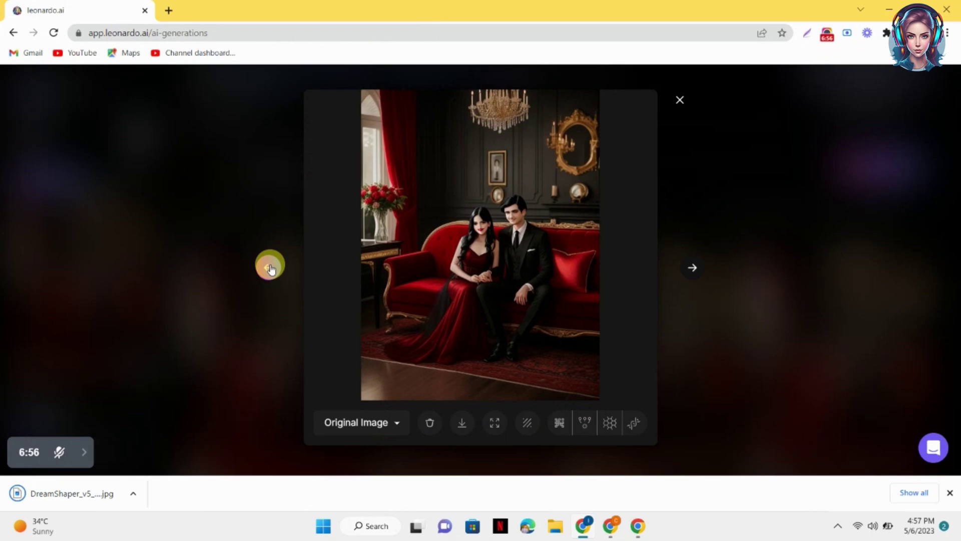
click(271, 269)
click(271, 269)
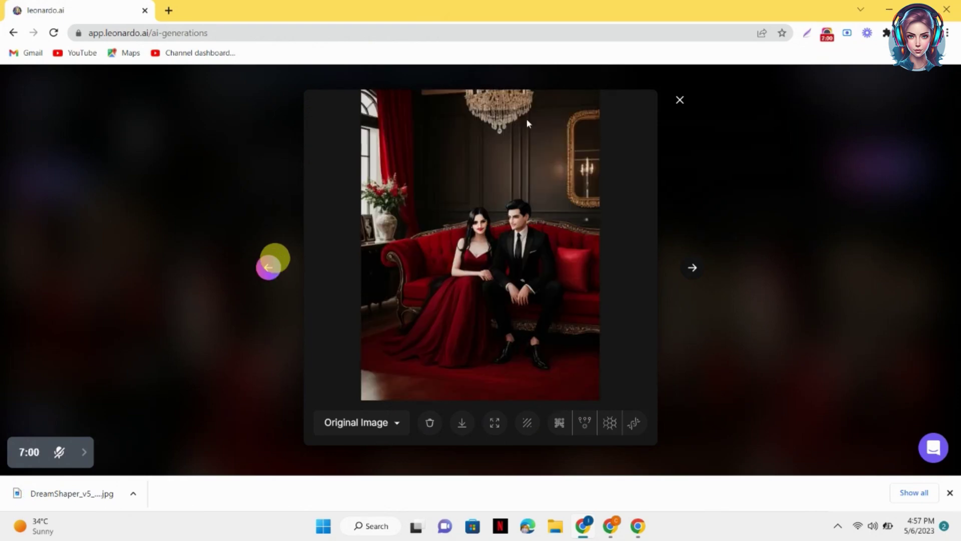
click(679, 98)
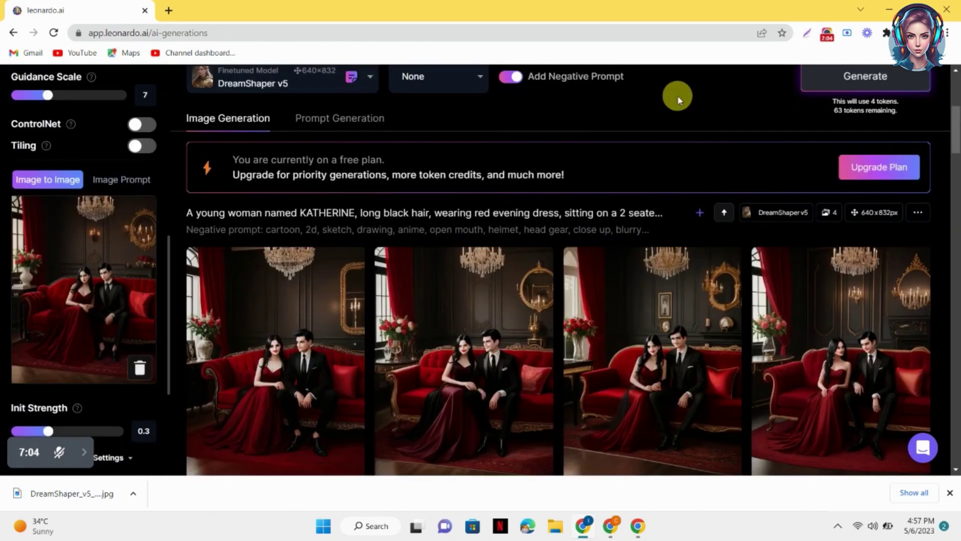
Step: Glance at the ChatGPT dialogue and return to the Leonardo.Ai prompt area
click(610, 527)
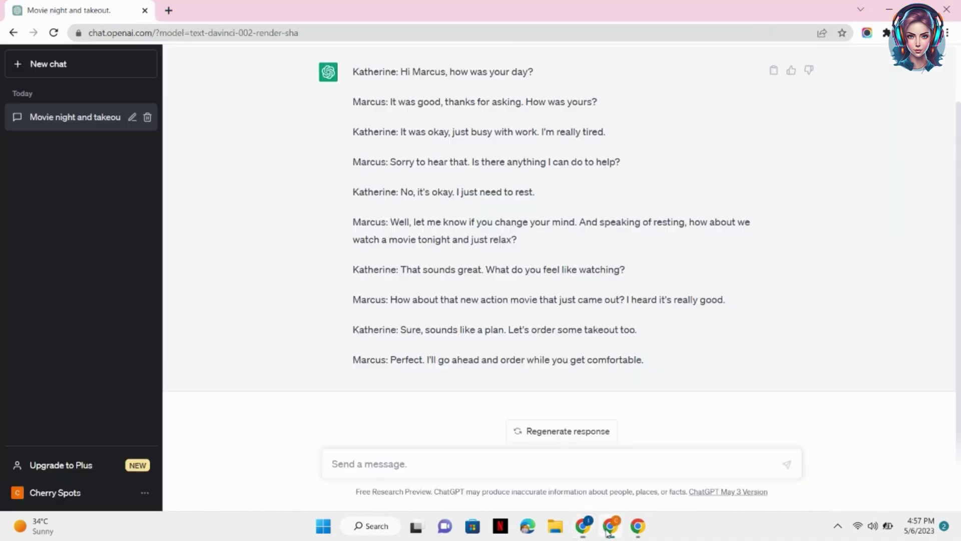
click(608, 531)
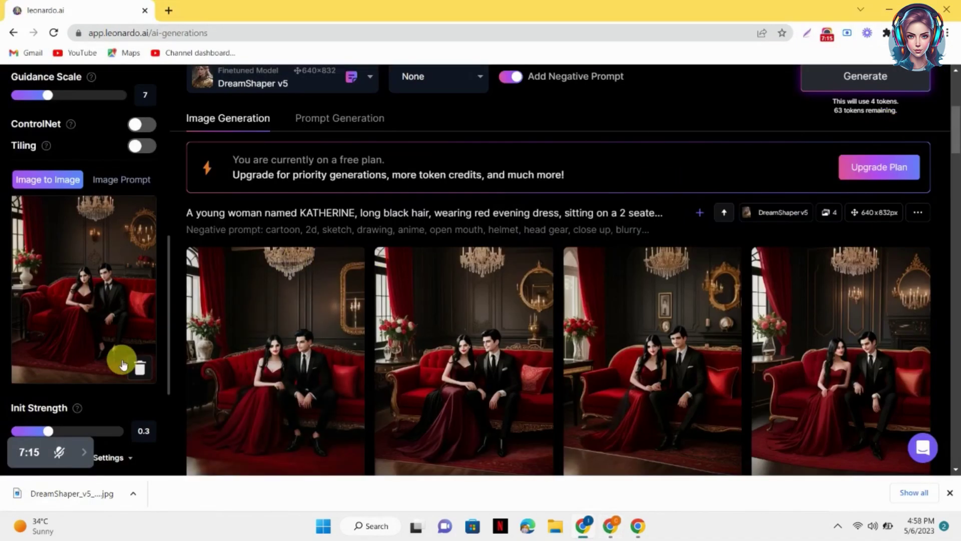
scroll(584, 188, up, 5)
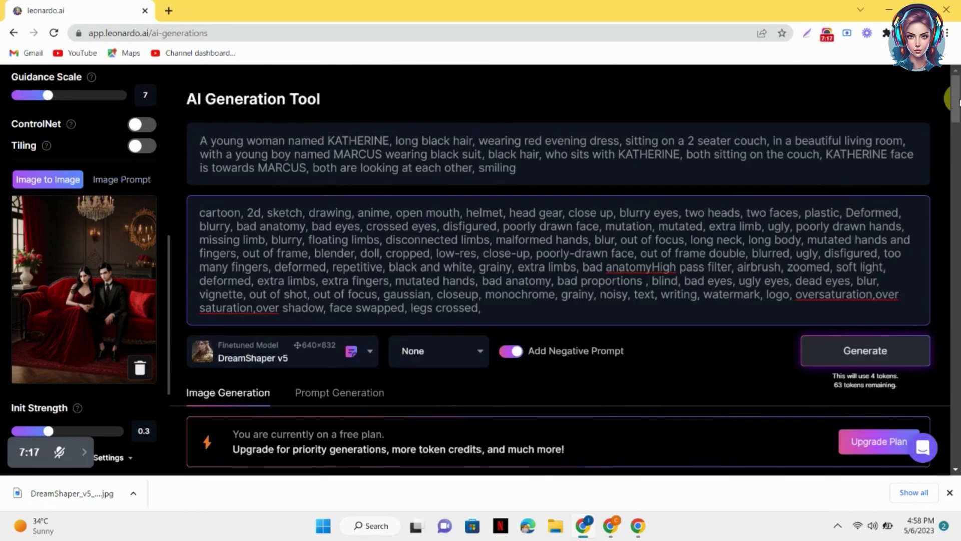
Step: Generate from the prompt ending 'marcus looks tired', review the results, and delete the reference image
click(694, 156)
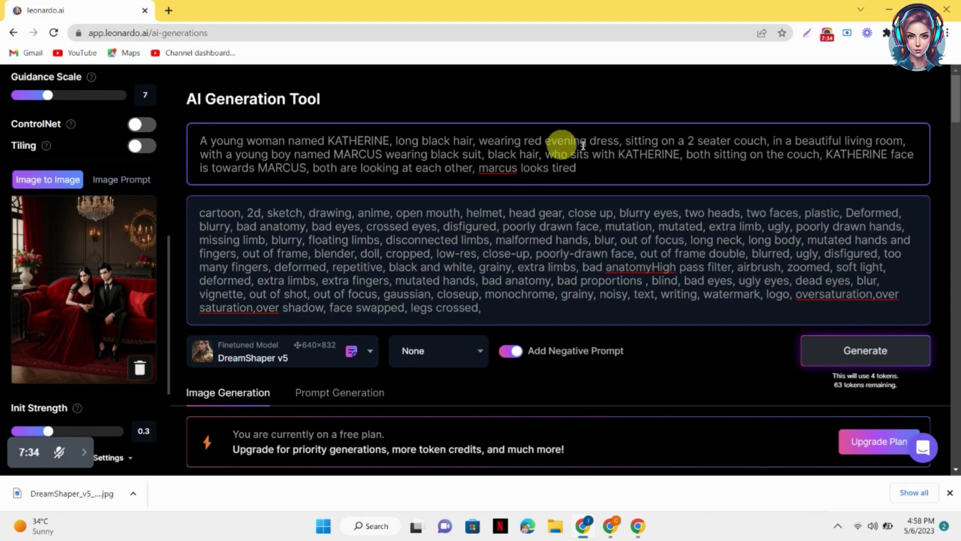
click(861, 348)
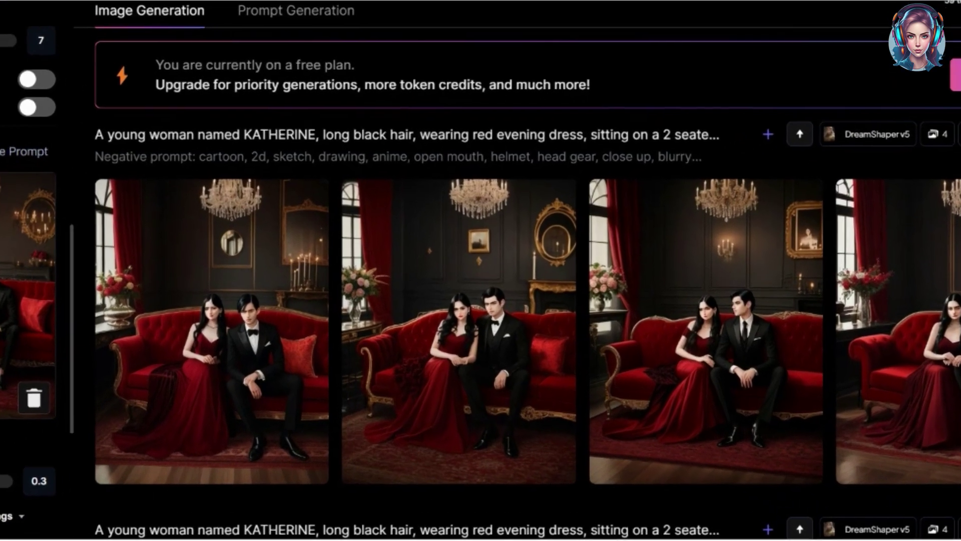
mouse_move(562, 336)
click(734, 290)
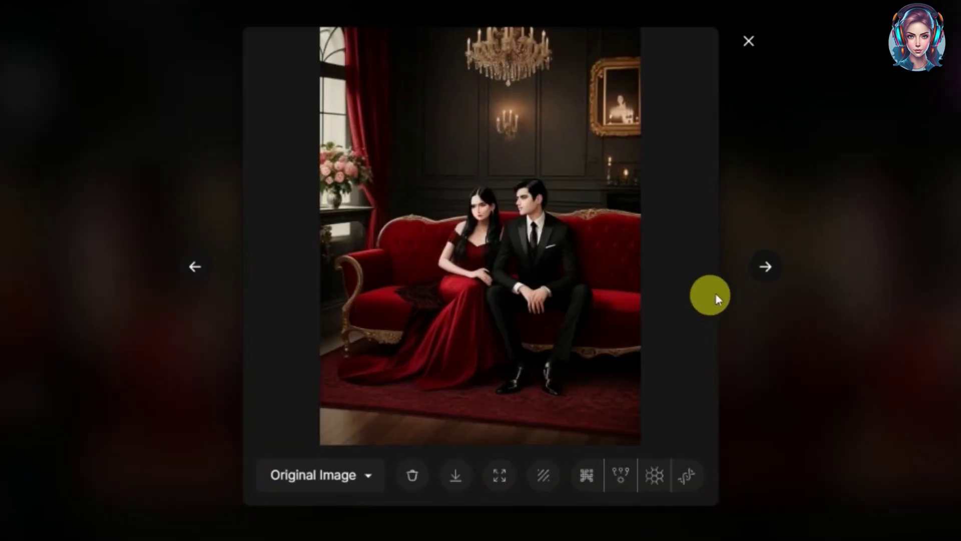
click(757, 266)
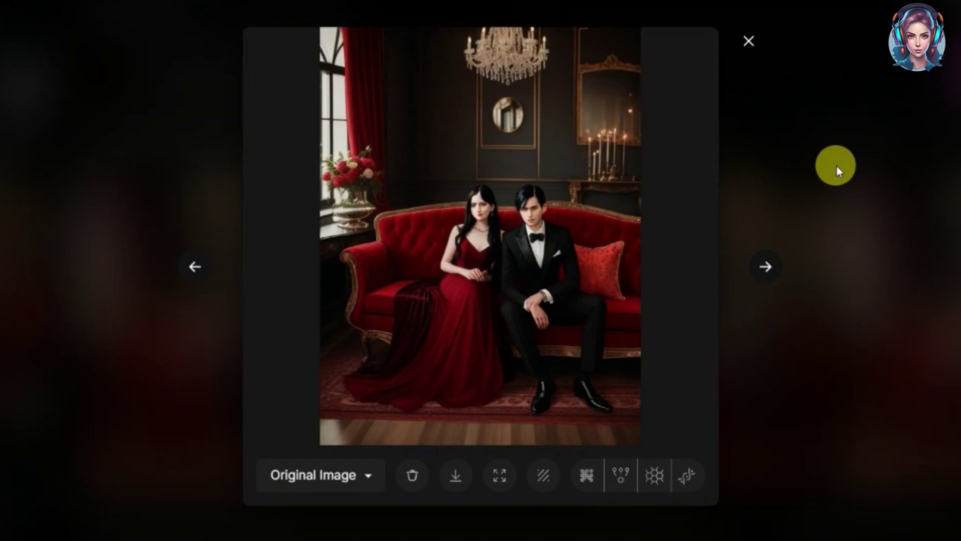
click(837, 166)
click(133, 360)
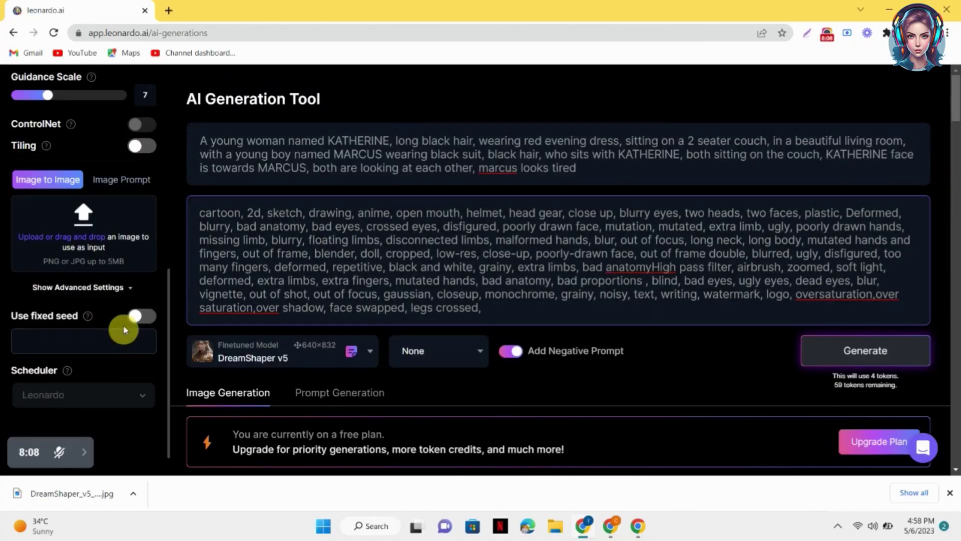
Step: Load the saved couple-on-sofa image as the reference, add tense, tired expressions to the prompt, and generate
click(95, 242)
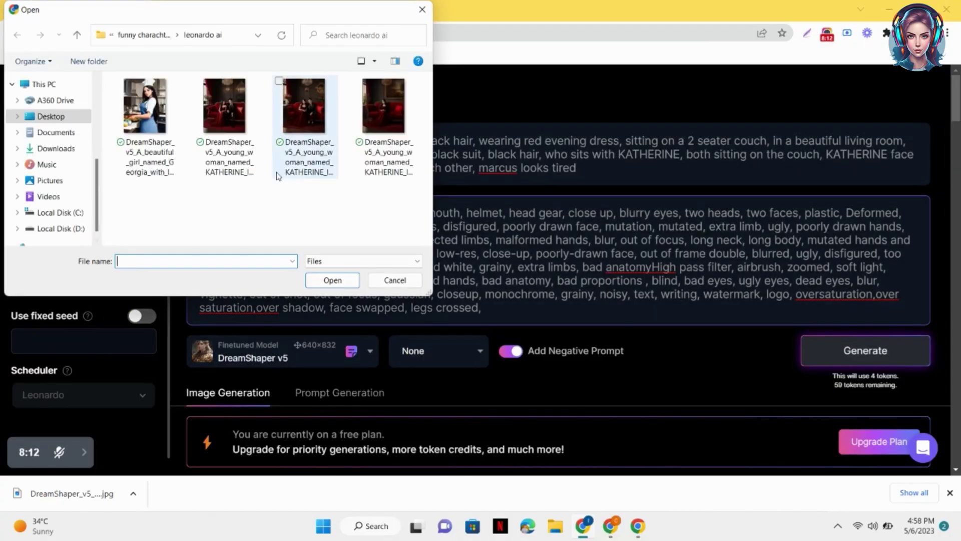
double_click(225, 113)
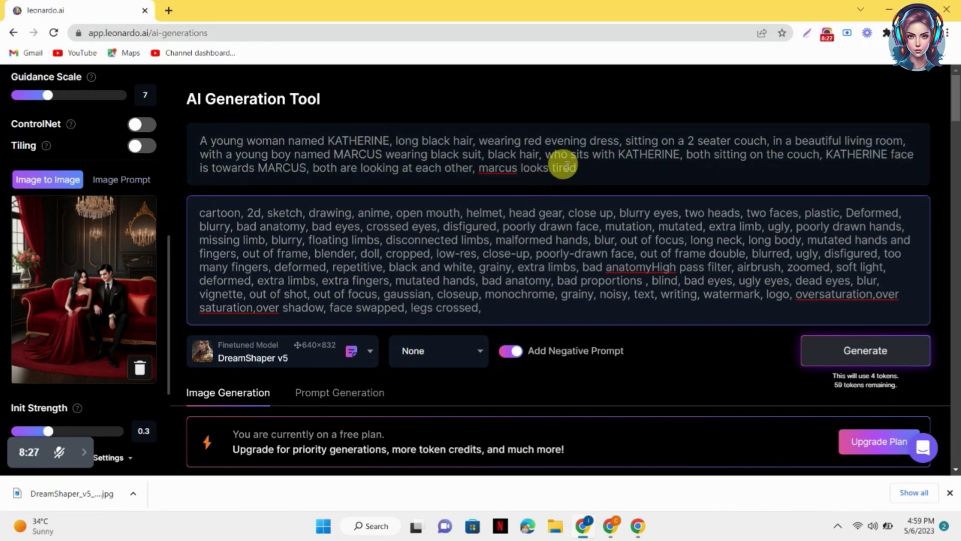
click(950, 495)
click(609, 167)
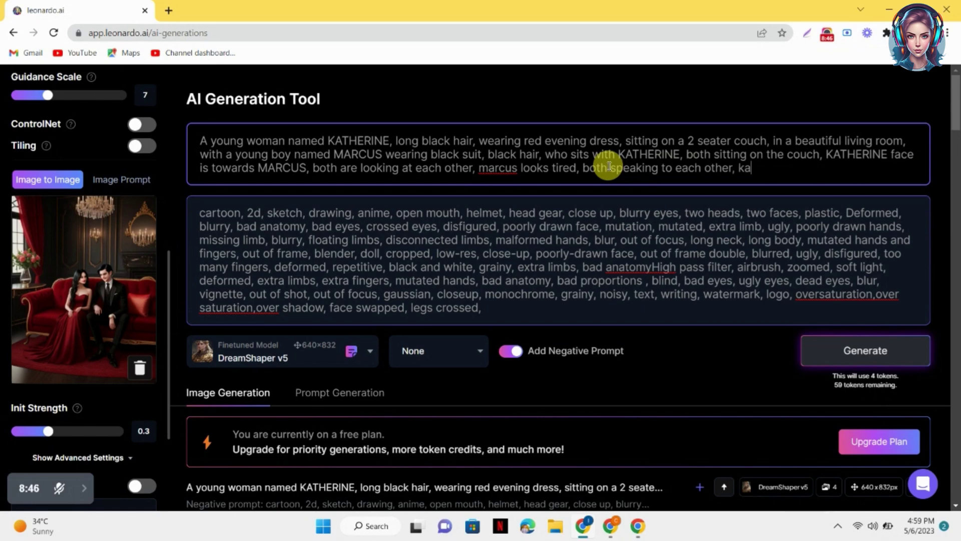
text(ther, m)
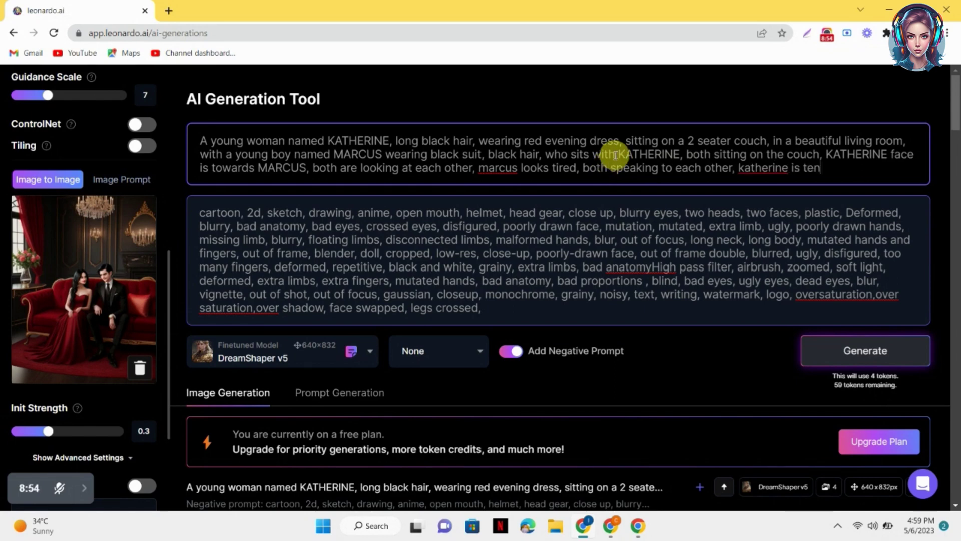
text(arcus looks tired)
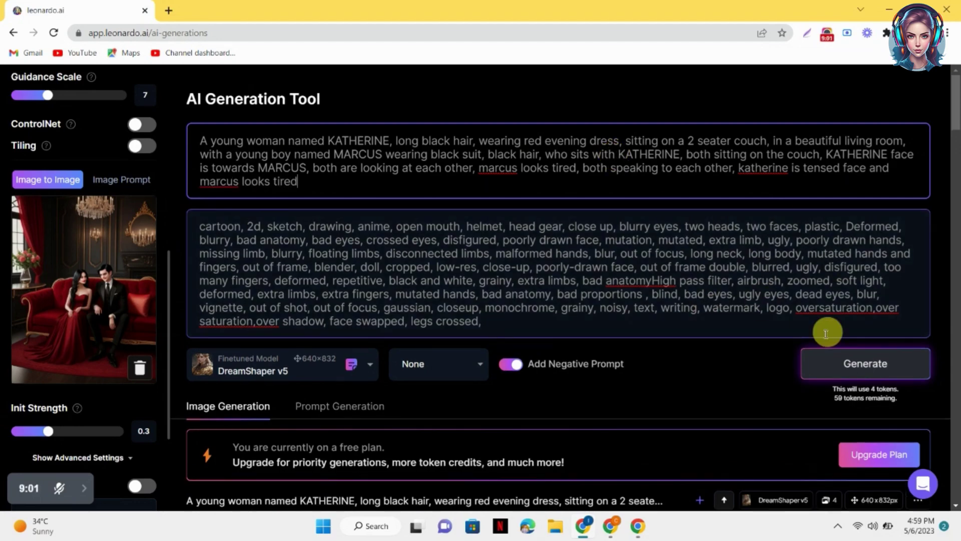
click(863, 371)
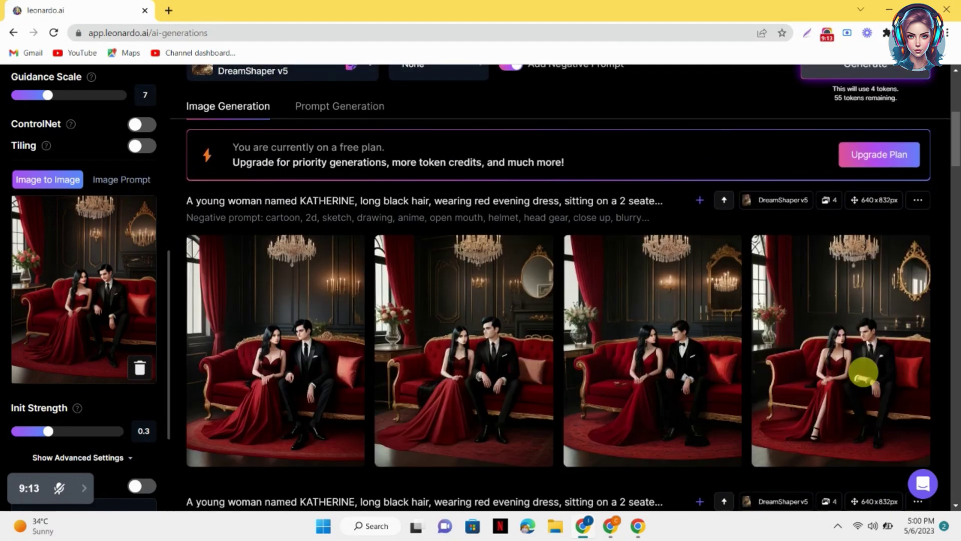
Step: Browse the new couple-on-sofa results and save one as a DreamShaper v5 JPG
click(435, 323)
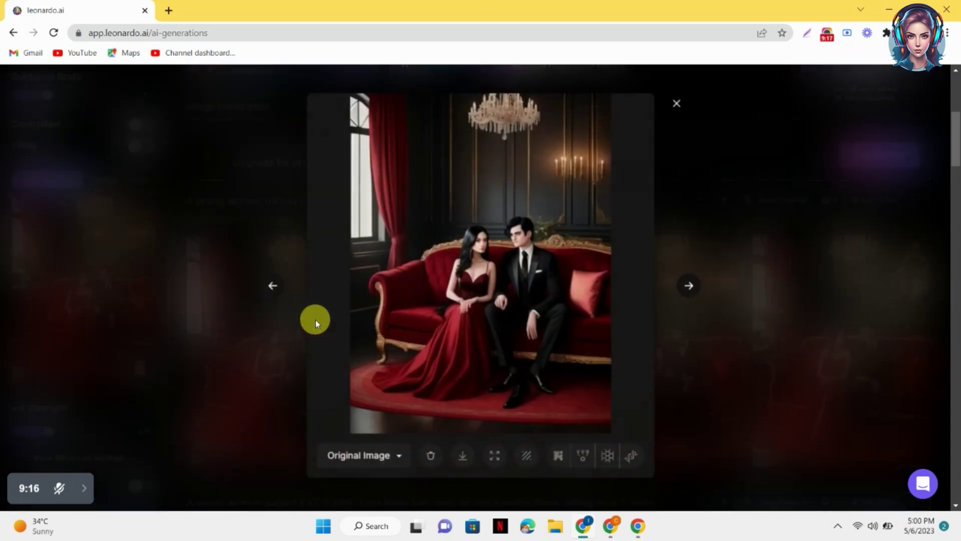
click(693, 285)
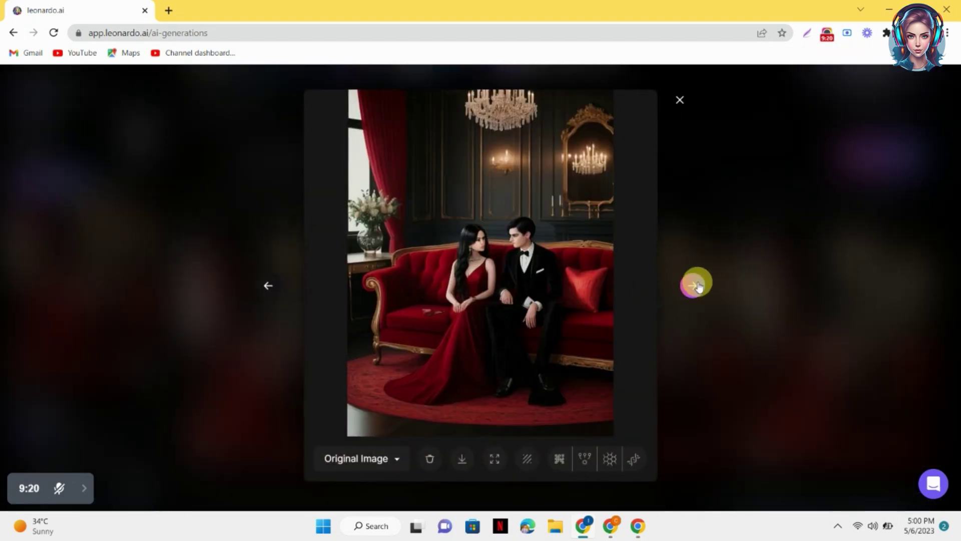
click(696, 285)
click(696, 285)
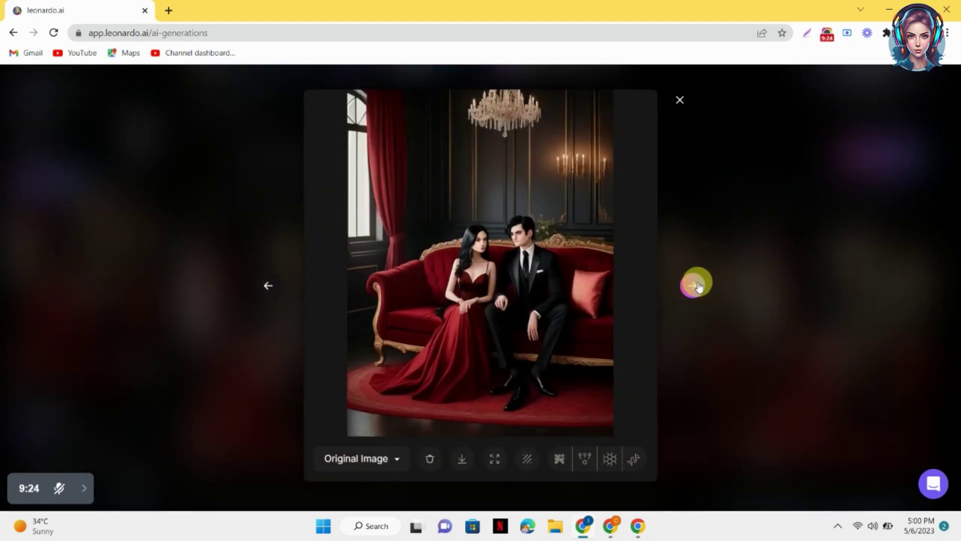
click(696, 285)
right_click(542, 196)
click(589, 224)
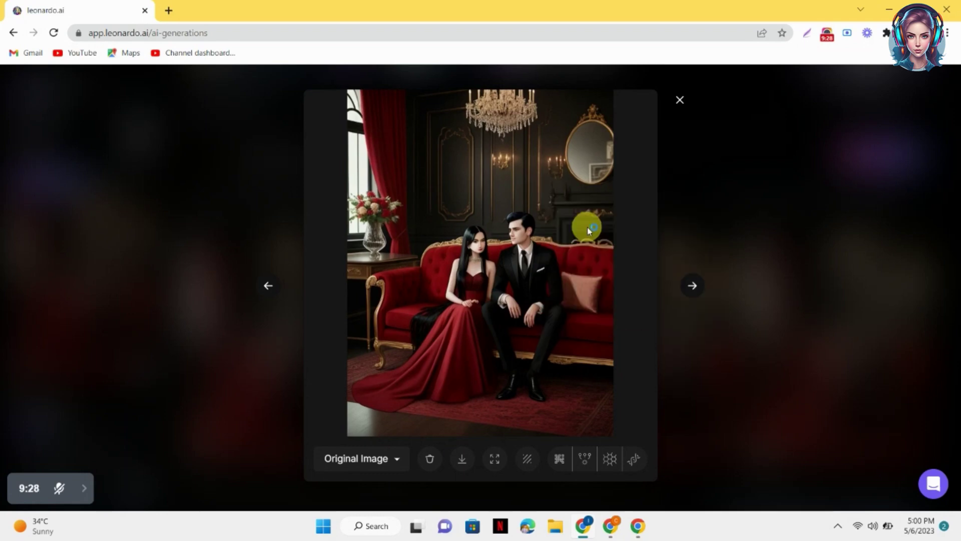
click(330, 281)
Step: Save the third couple-on-sofa image to the computer as well
click(688, 284)
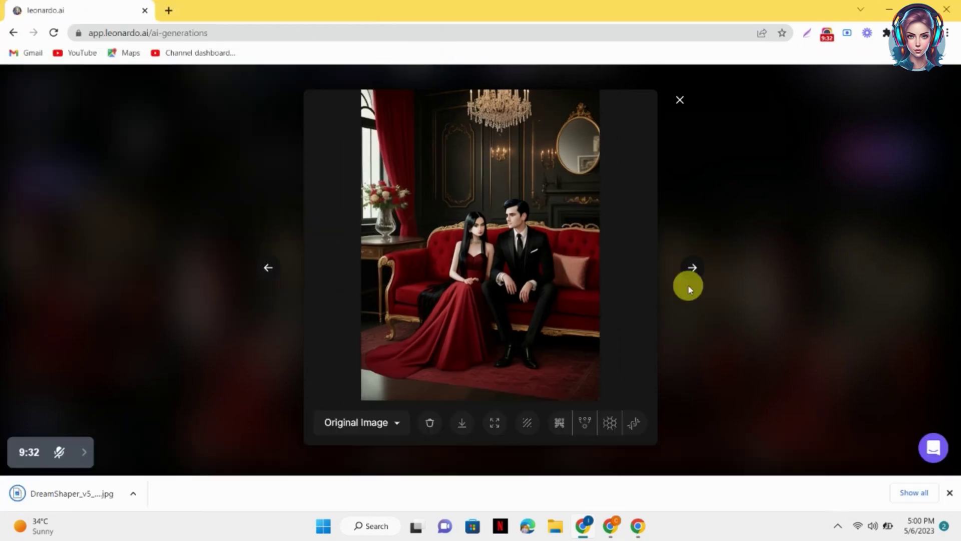
click(633, 316)
right_click(504, 230)
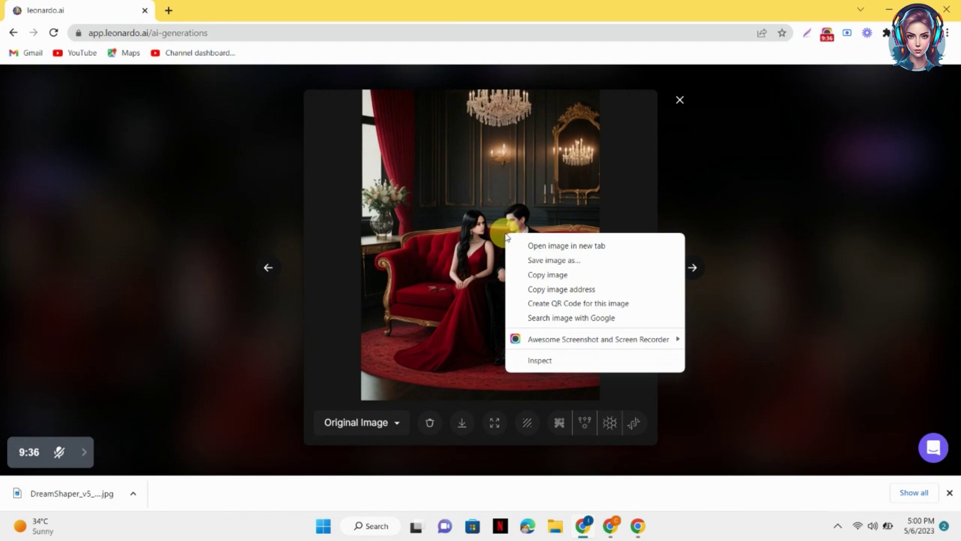
click(550, 263)
click(356, 284)
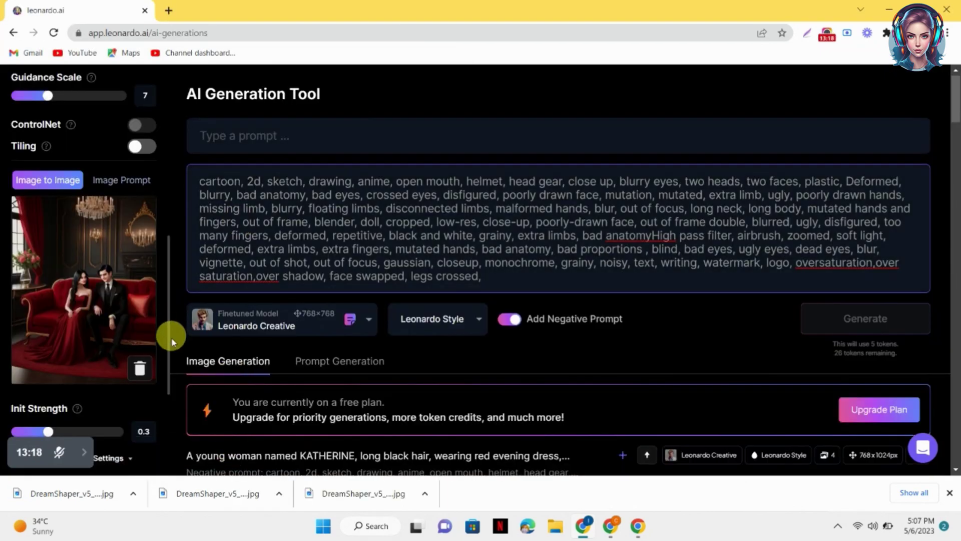
Step: Clear the couple reference image and type 'a boy named VASCEZ, sitting on sand in beach with black hair,'
click(140, 368)
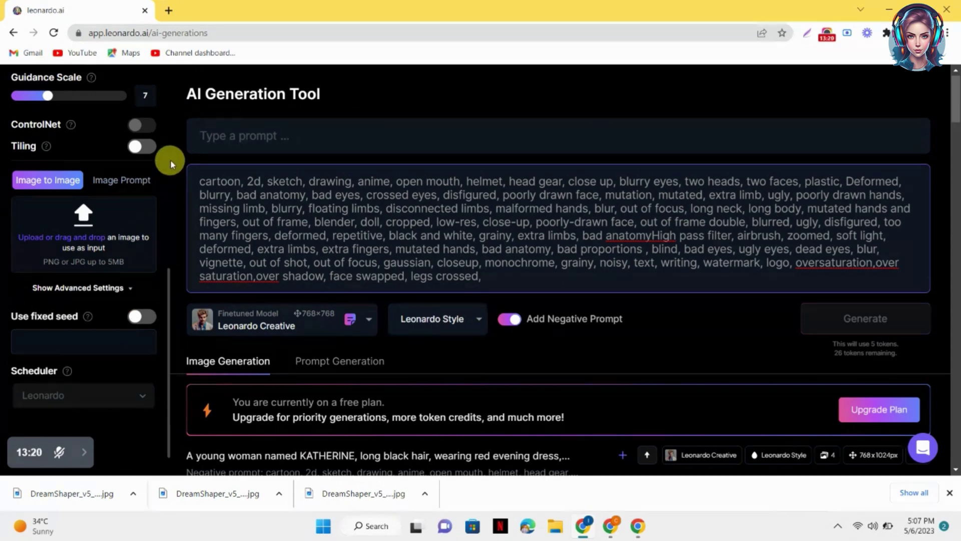
click(249, 145)
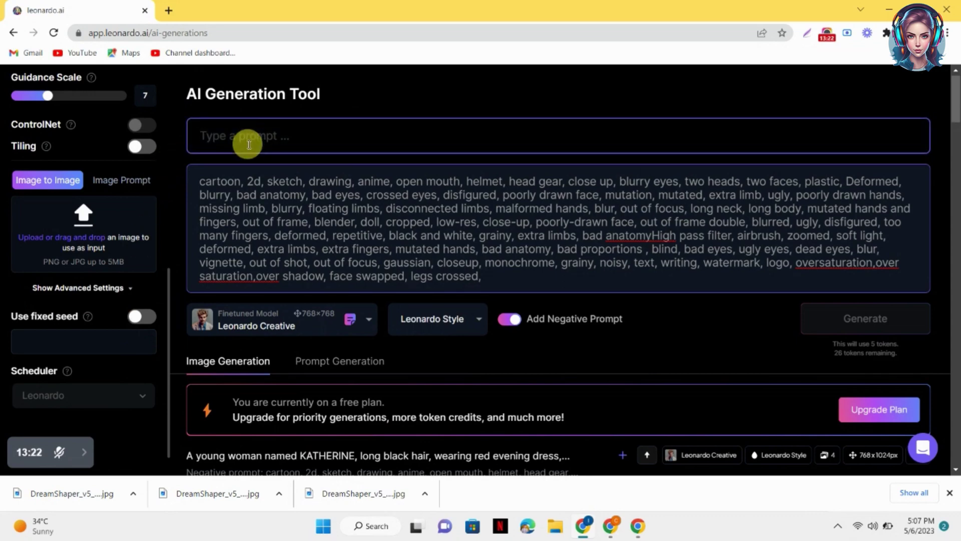
text(a bo)
text(y name)
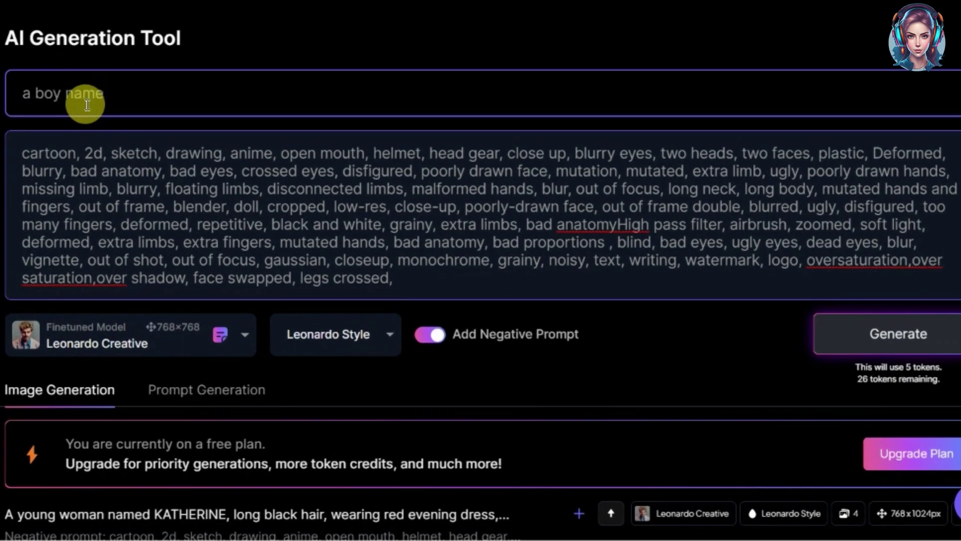
text(d VASC)
key(BackSpace)
key(BackSpace)
text(ASCEZ, sitting on sand in beac)
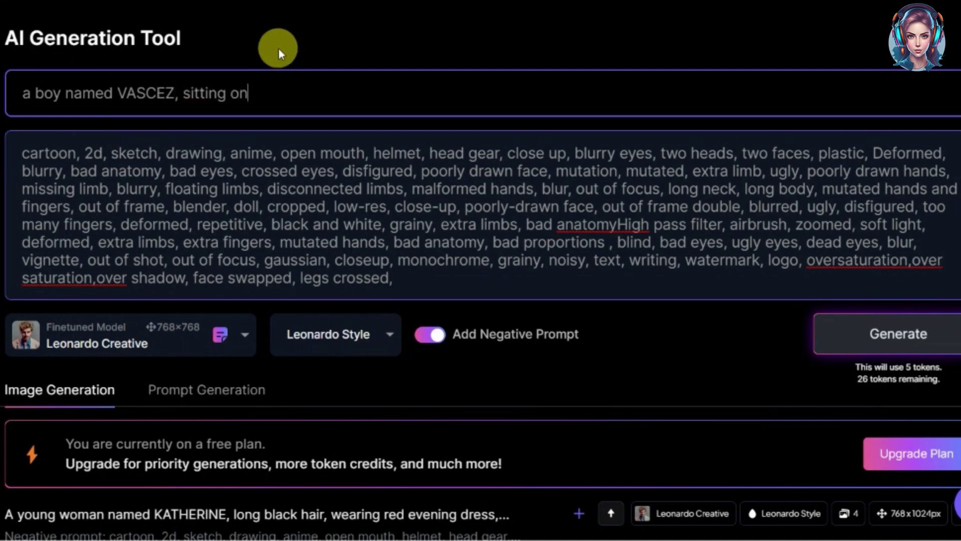
text(h with black hair,)
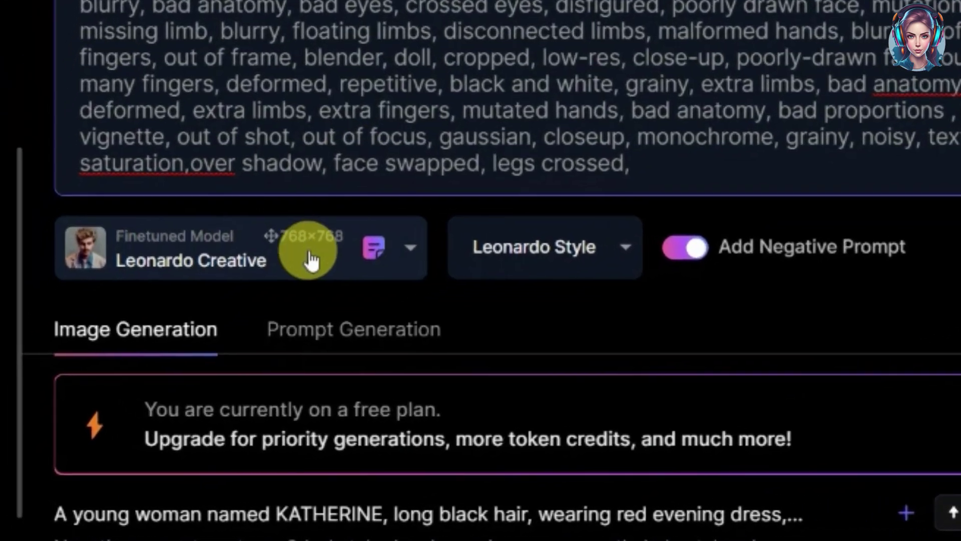
Step: Switch the model to RPG 4.0 and generate four 640×832 beach images of VASCEZ
click(310, 260)
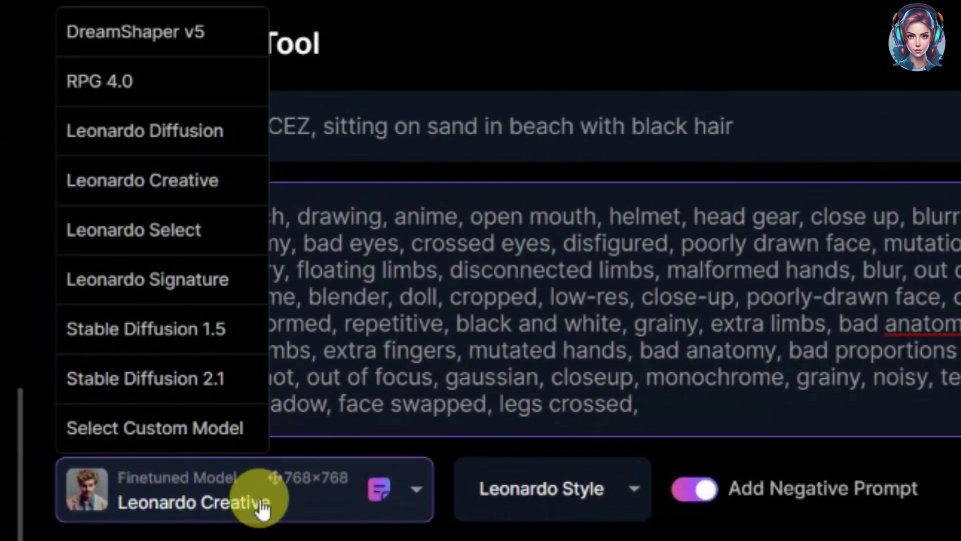
click(122, 86)
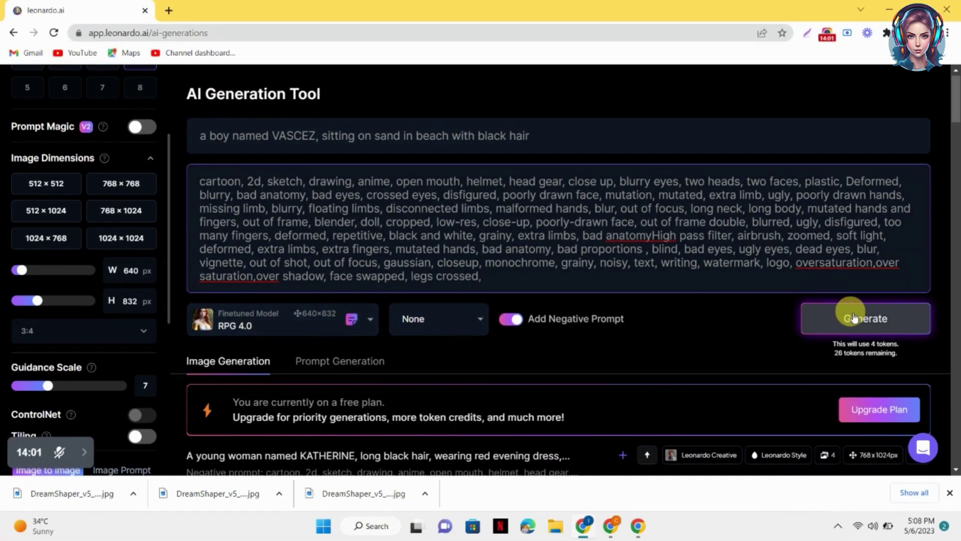
click(858, 319)
scroll(856, 314, down, 3)
scroll(855, 314, down, 3)
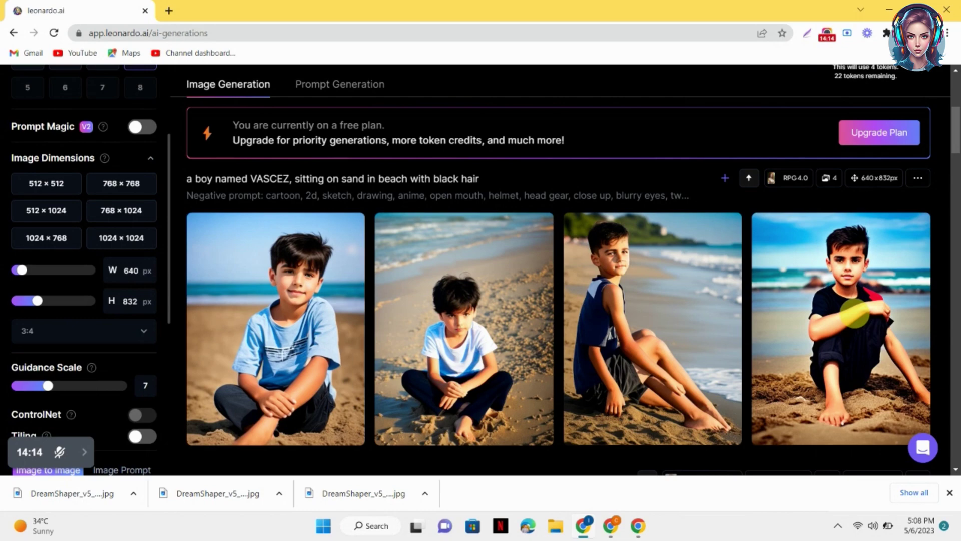
mouse_move(337, 275)
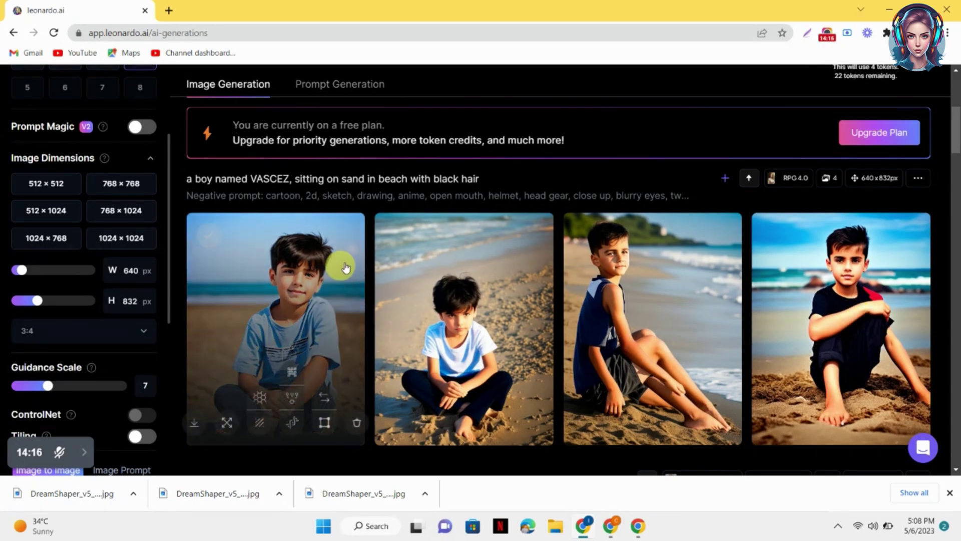
Step: Save the first beach image, VASCEZ in a light blue T-shirt, as an RPG_40 JPG
click(282, 288)
right_click(503, 280)
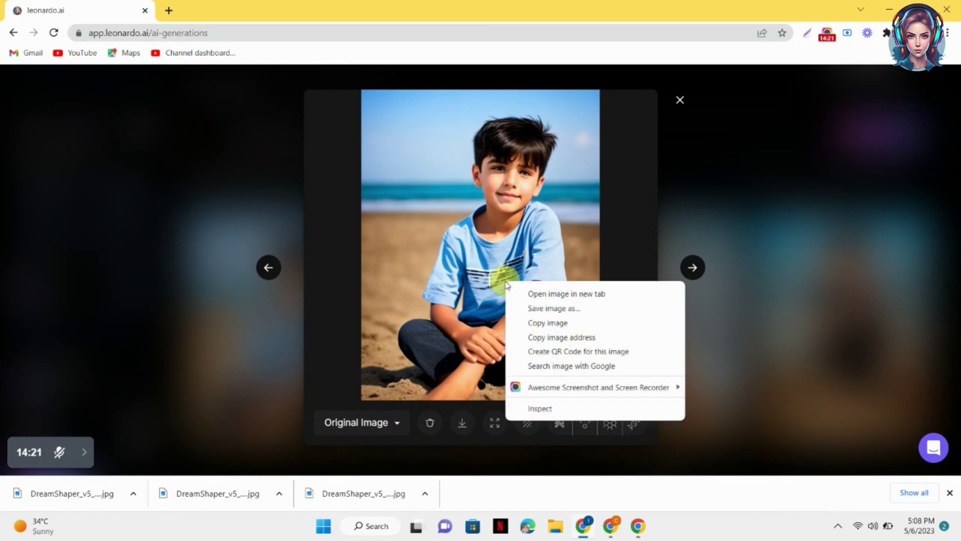
click(539, 307)
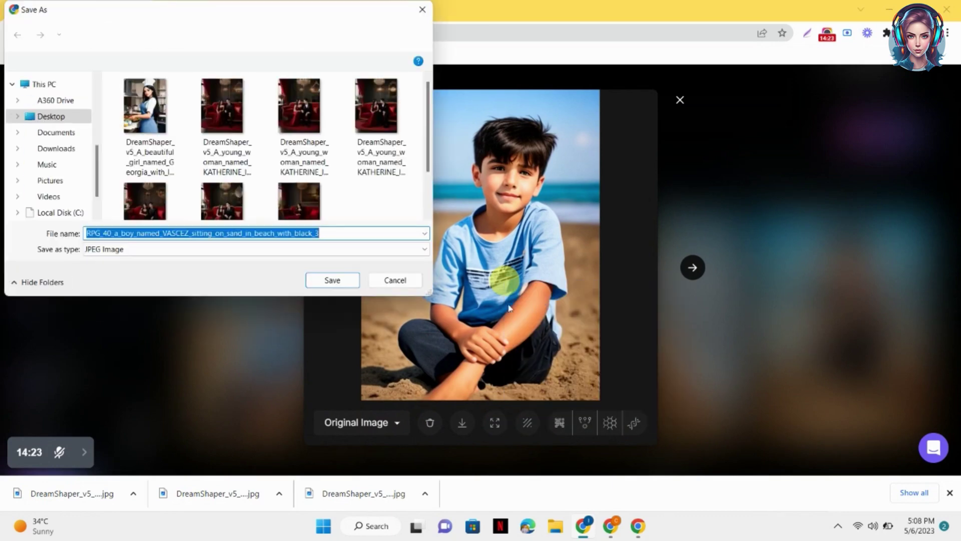
click(333, 279)
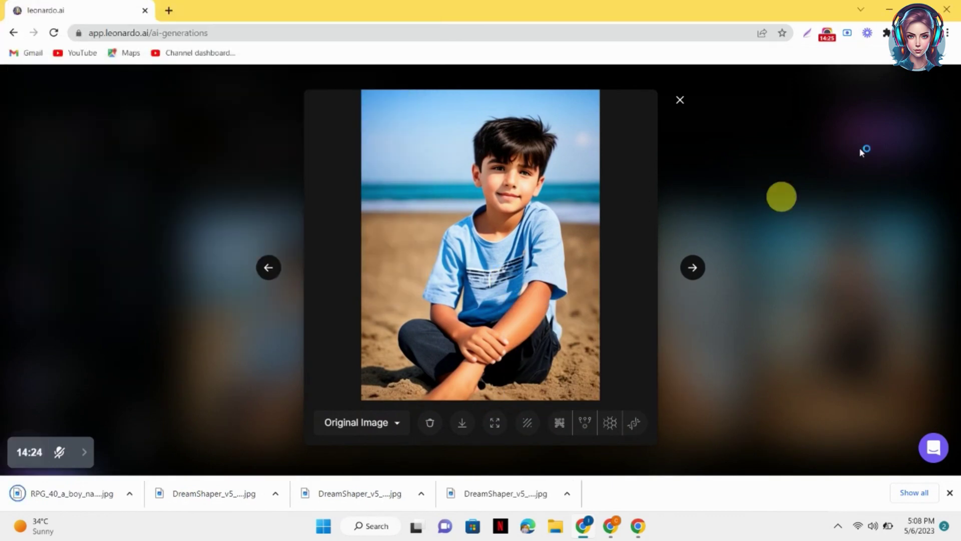
click(782, 200)
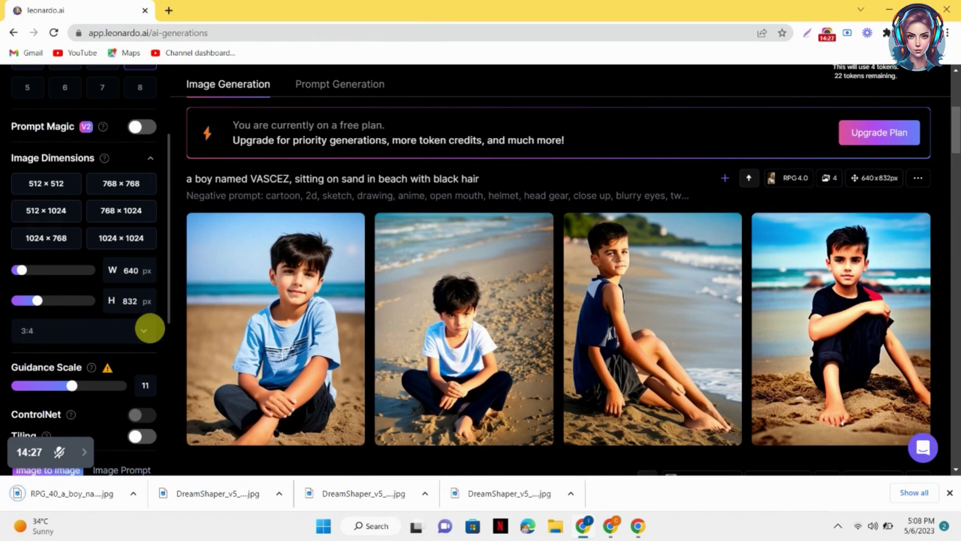
Step: Load the saved RPG_40 beach image of VASCEZ as the image-to-image input
scroll(148, 326, down, 3)
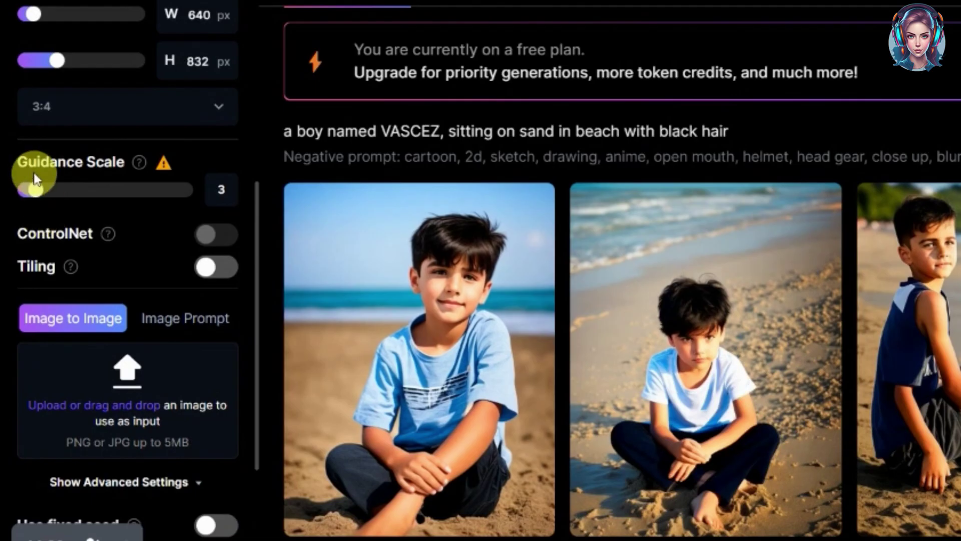
drag(22, 217, 59, 216)
scroll(117, 276, down, 1)
scroll(178, 278, down, 4)
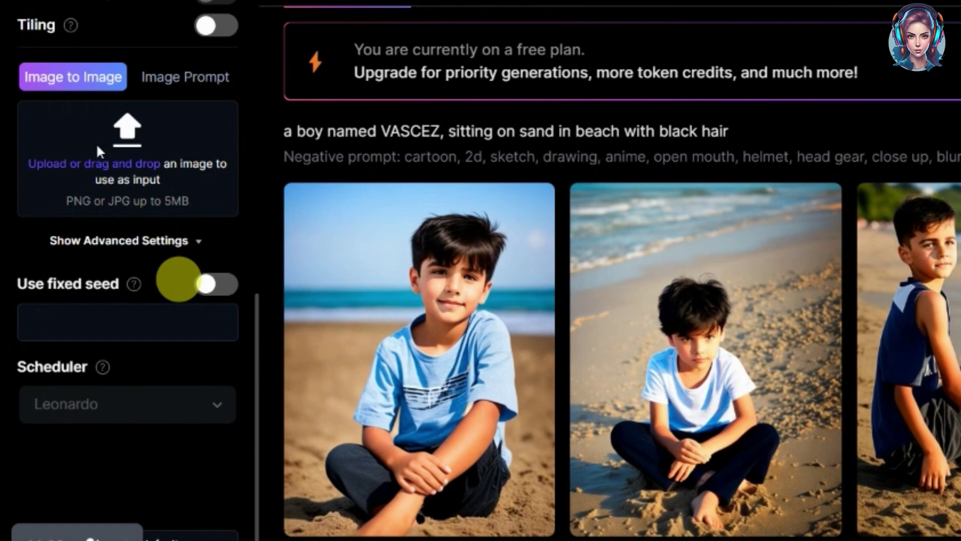
click(129, 168)
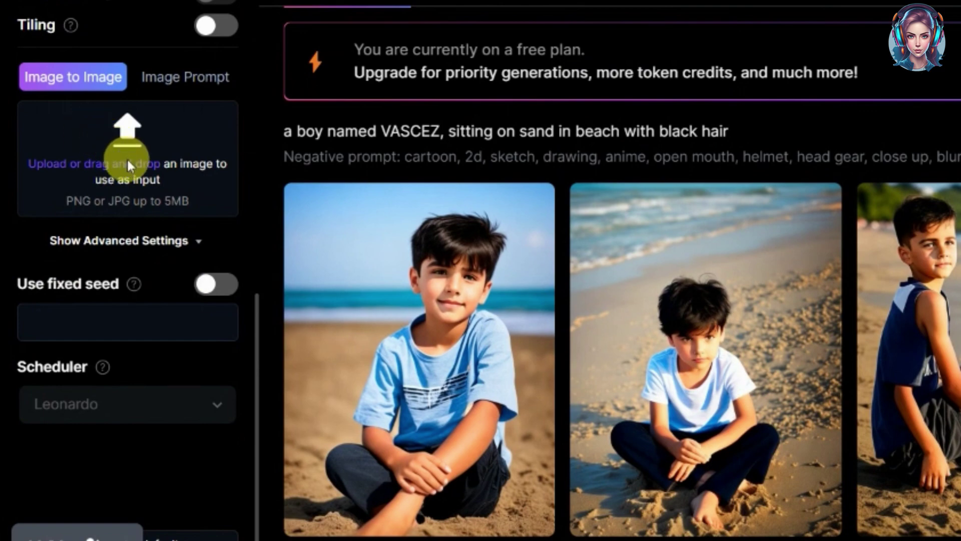
double_click(576, 186)
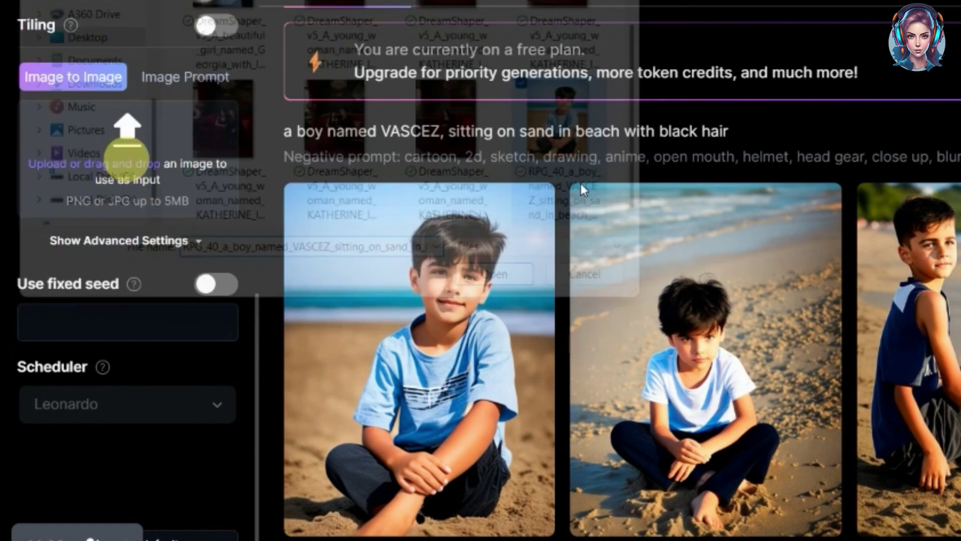
scroll(610, 270, up, 8)
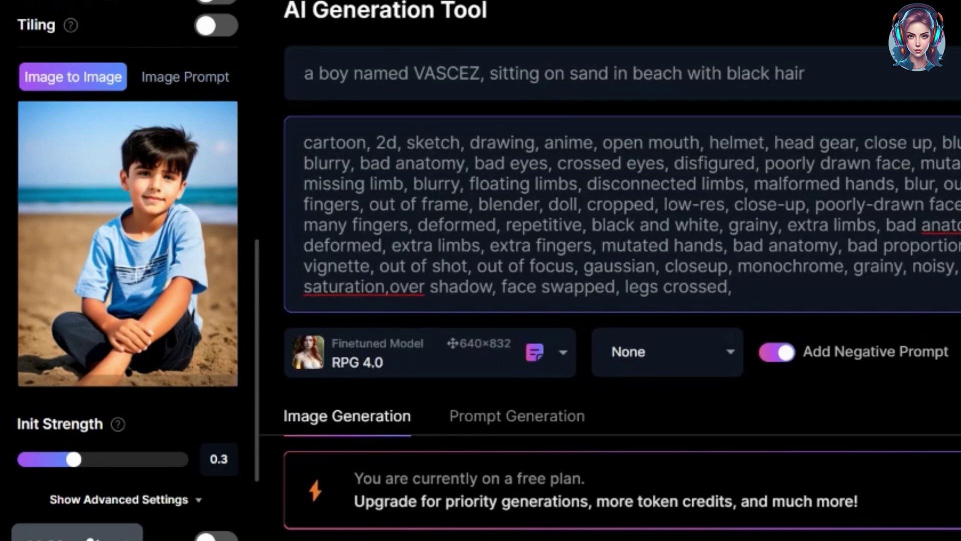
click(871, 80)
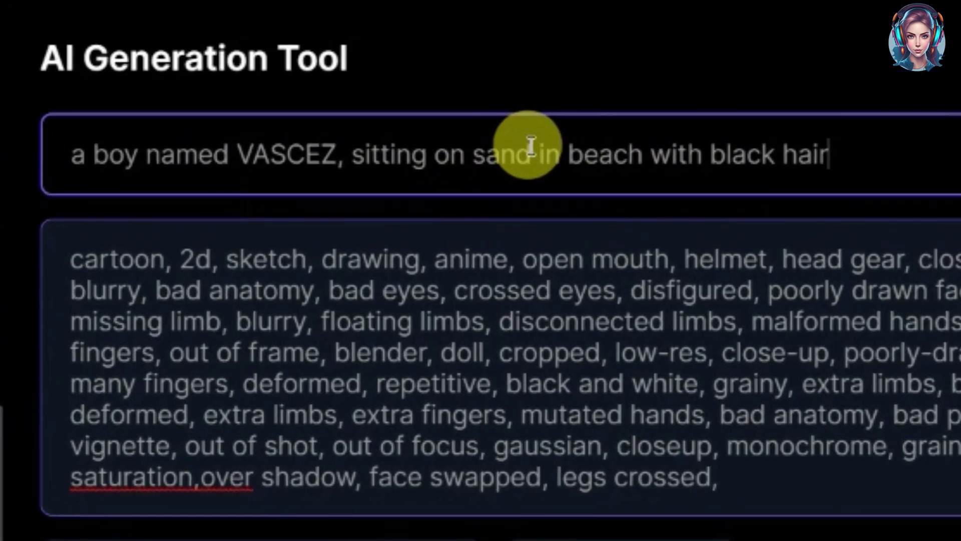
Step: Change the scene to 'a couch in living room of a house' and generate four images
key(BackSpace)
key(BackSpace)
key(BackSpace)
key(BackSpace)
key(BackSpace)
key(BackSpace)
key(BackSpace)
key(BackSpace)
key(BackSpace)
key(BackSpace)
key(BackSpace)
key(BackSpace)
key(BackSpace)
text(a couch in living room)
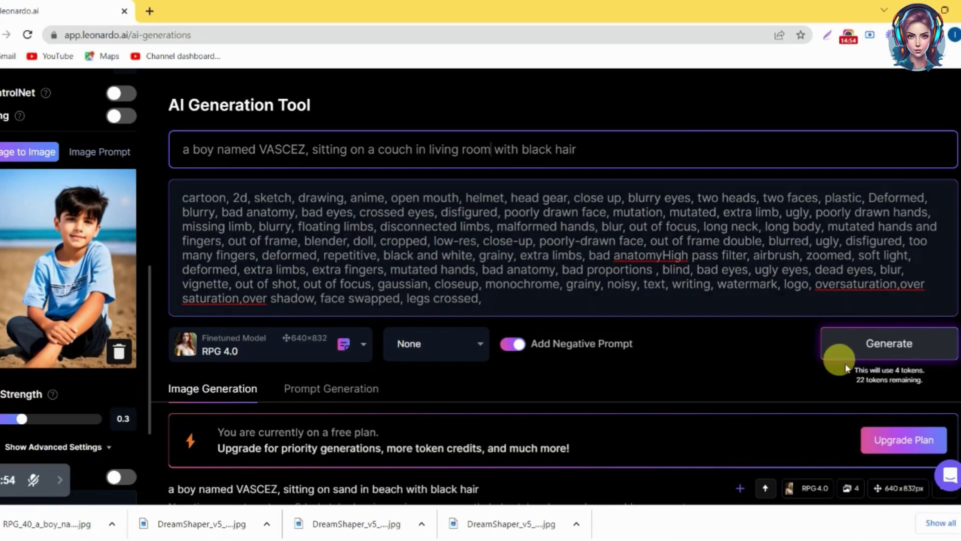
click(880, 346)
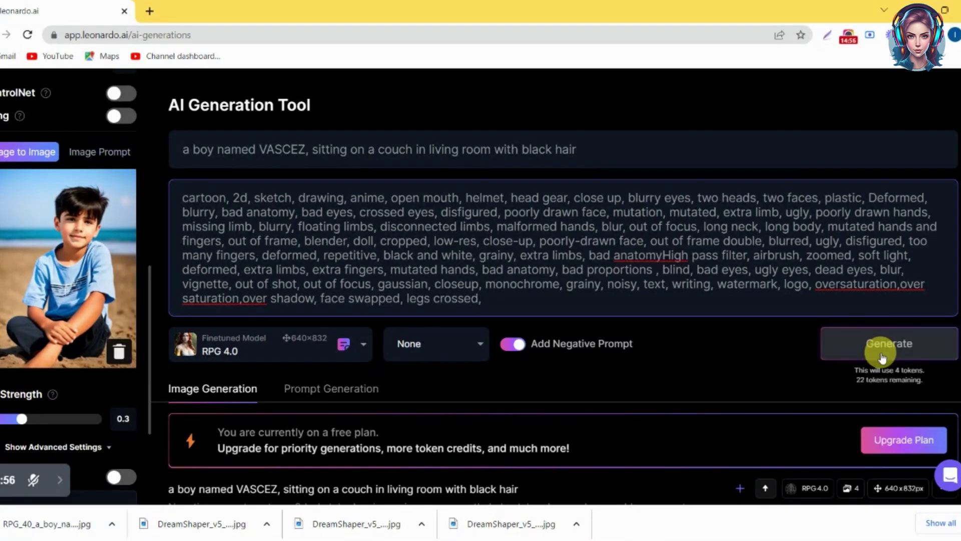
scroll(881, 353, down, 5)
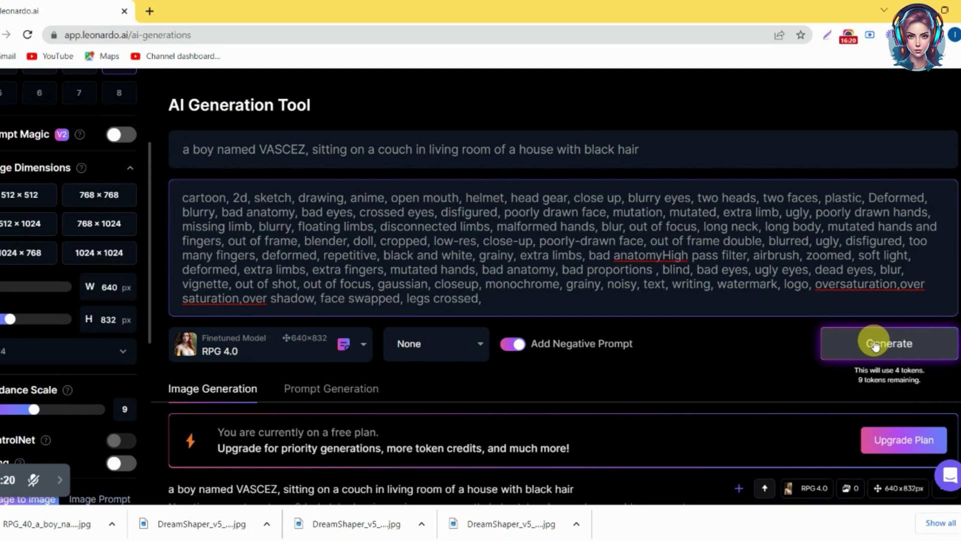
click(875, 344)
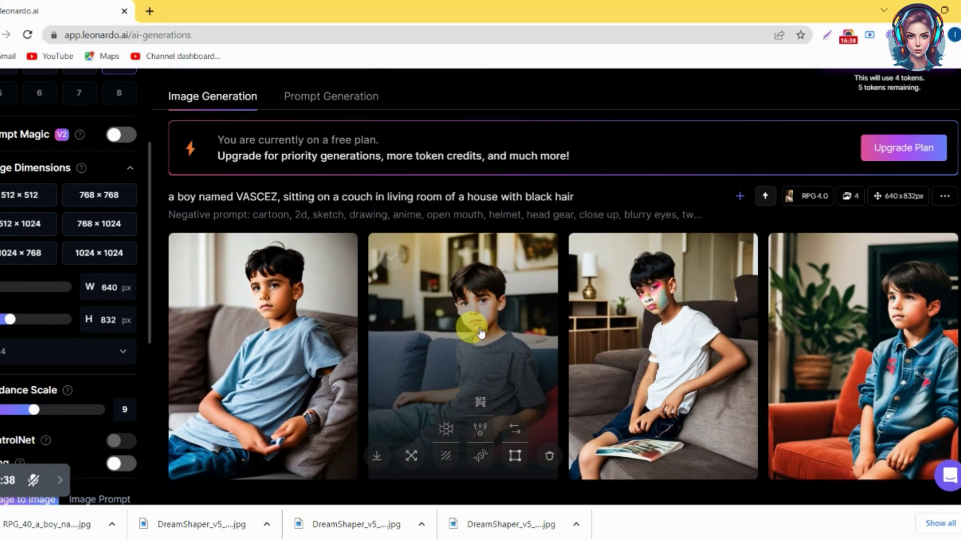
Step: Change the prompt to VASCEZ sitting on a bed with black hair and generate two 768×768 images
click(480, 329)
click(762, 292)
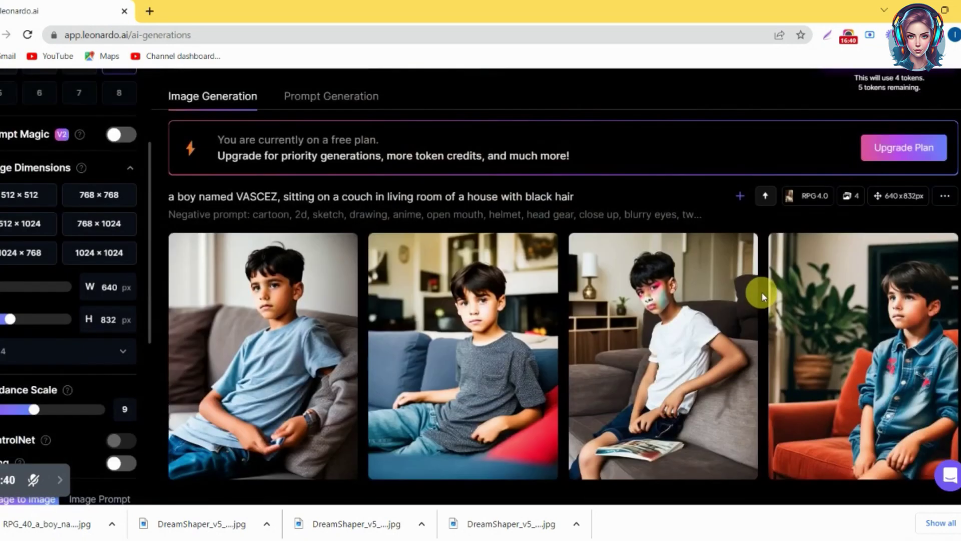
scroll(762, 291, up, 5)
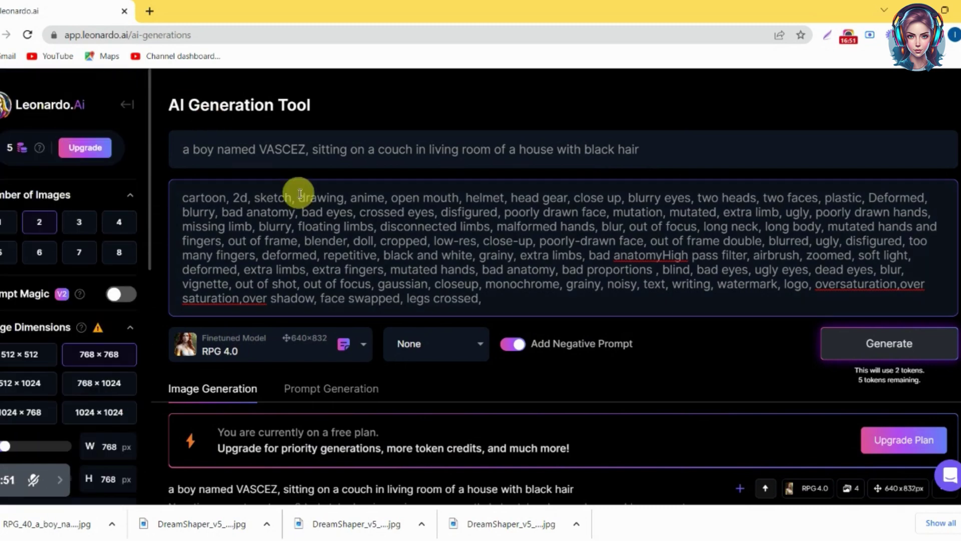
click(643, 146)
click(542, 148)
key(BackSpace)
key(BackSpace)
key(BackSpace)
key(BackSpace)
key(BackSpace)
key(BackSpace)
key(BackSpace)
key(BackSpace)
key(BackSpace)
key(BackSpace)
key(BackSpace)
key(BackSpace)
key(BackSpace)
key(BackSpace)
key(BackSpace)
key(BackSpace)
key(BackSpace)
key(BackSpace)
key(BackSpace)
key(BackSpace)
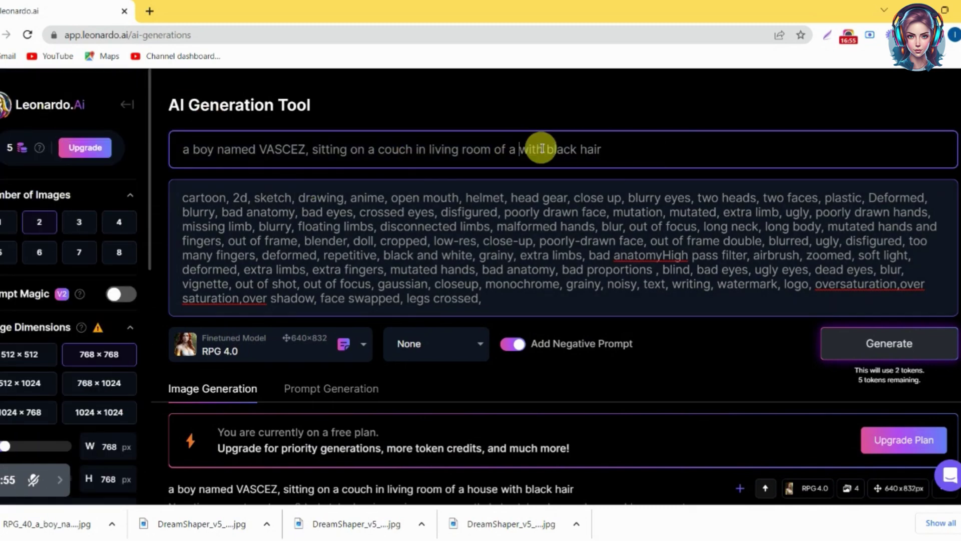
key(BackSpace)
key(BackSpace)
text(bed)
key(Return)
scroll(804, 344, down, 5)
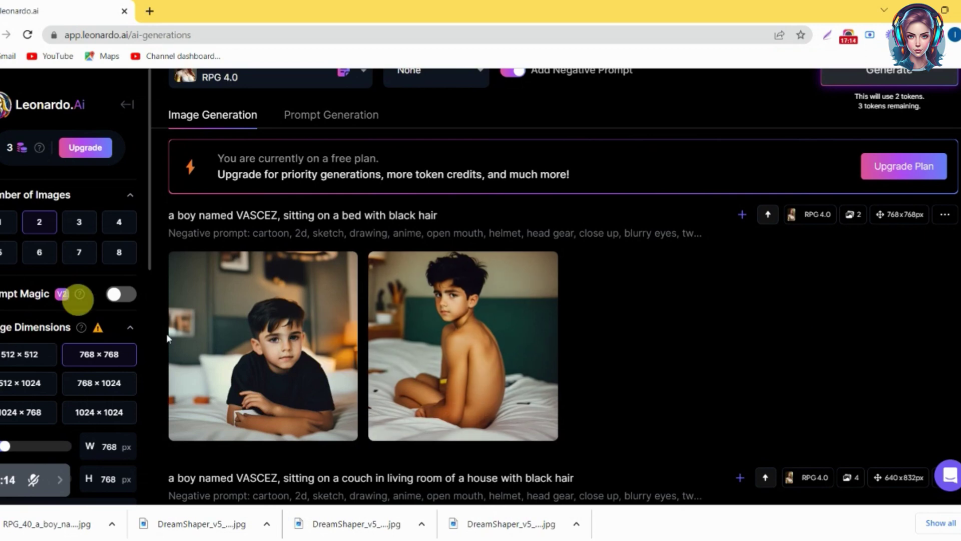
click(298, 303)
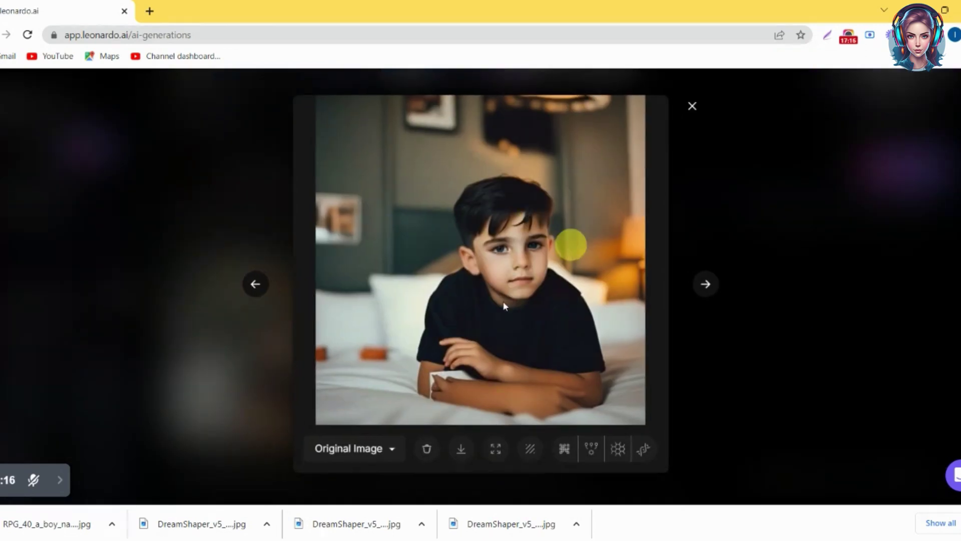
click(825, 232)
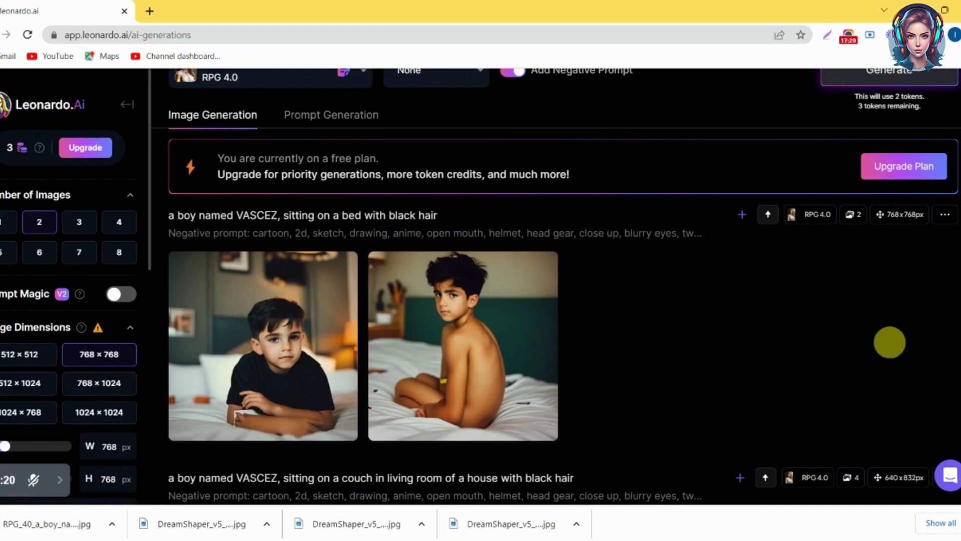
scroll(920, 348, down, 8)
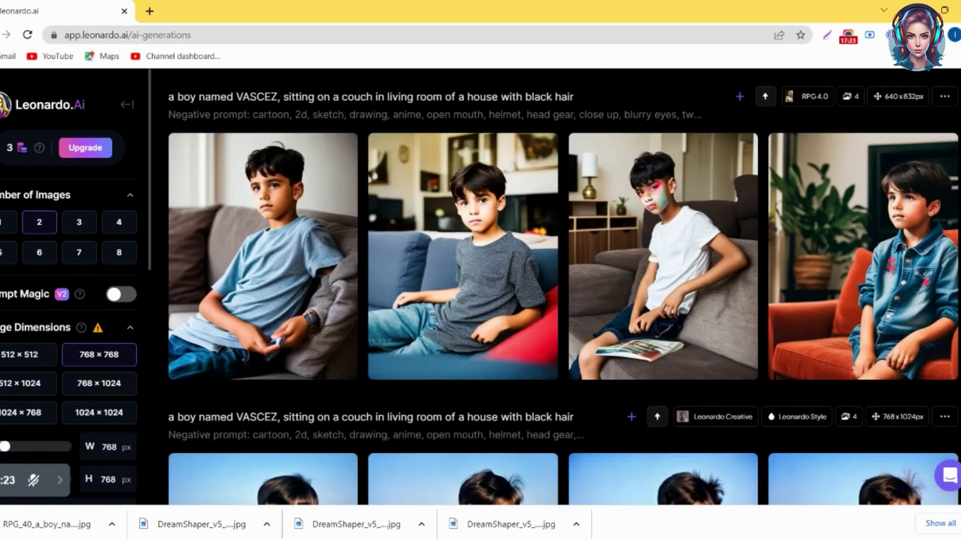
scroll(564, 287, down, 5)
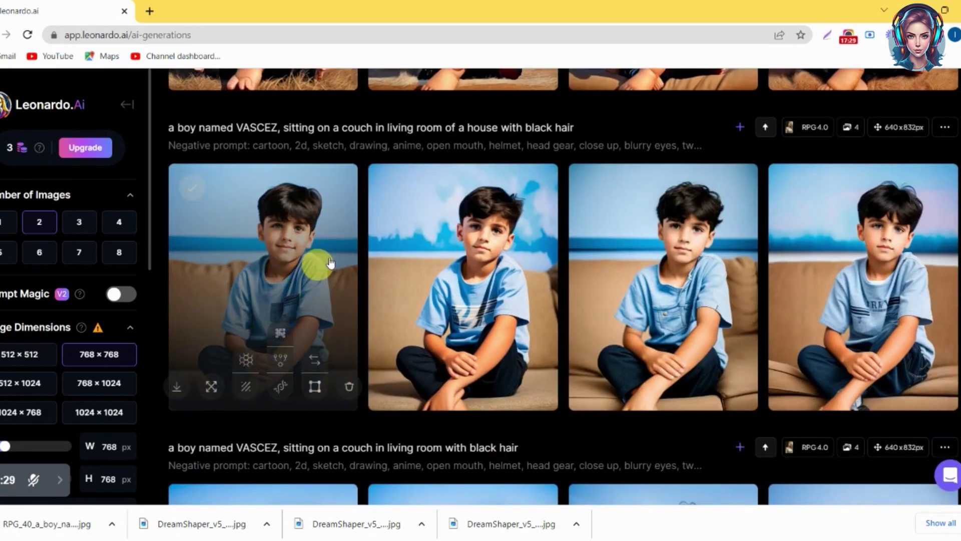
scroll(954, 394, up, 15)
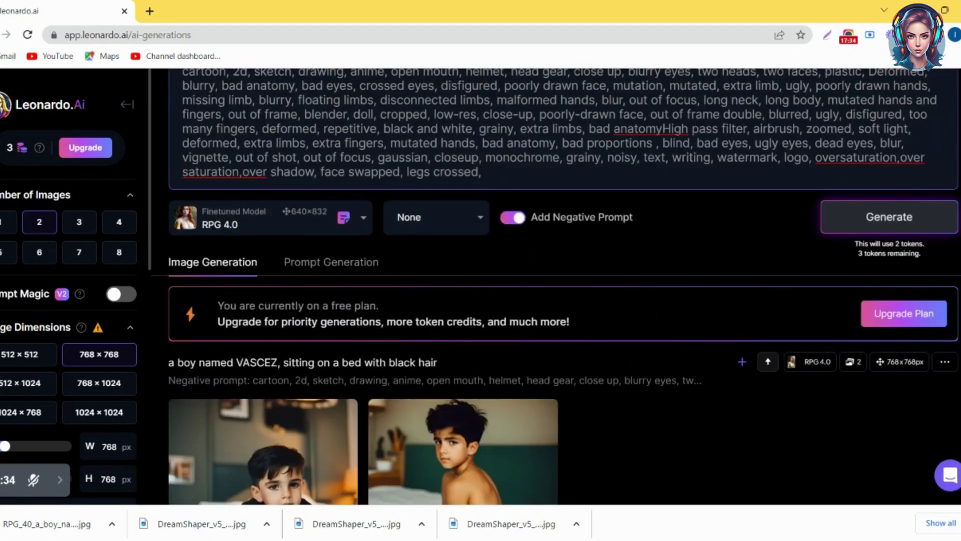
scroll(954, 394, down, 3)
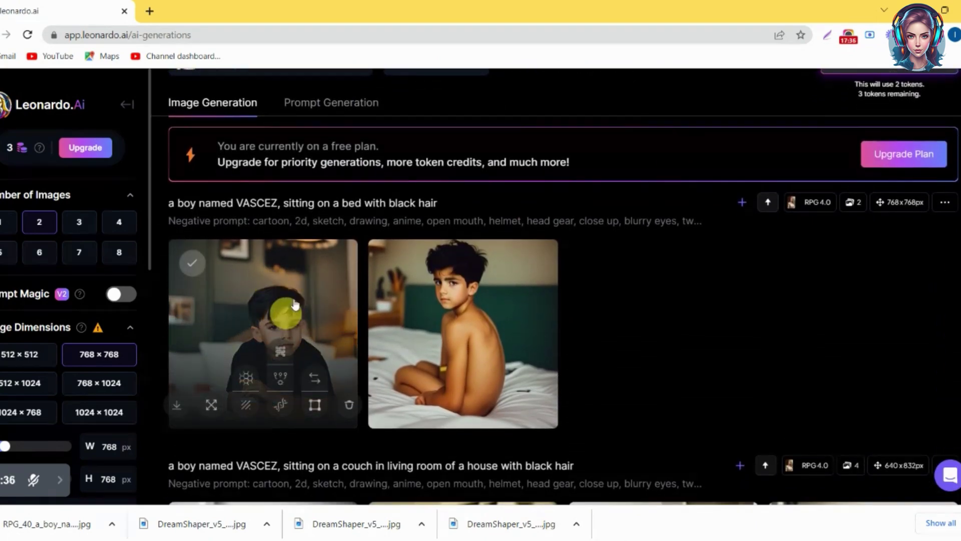
scroll(494, 187, up, 6)
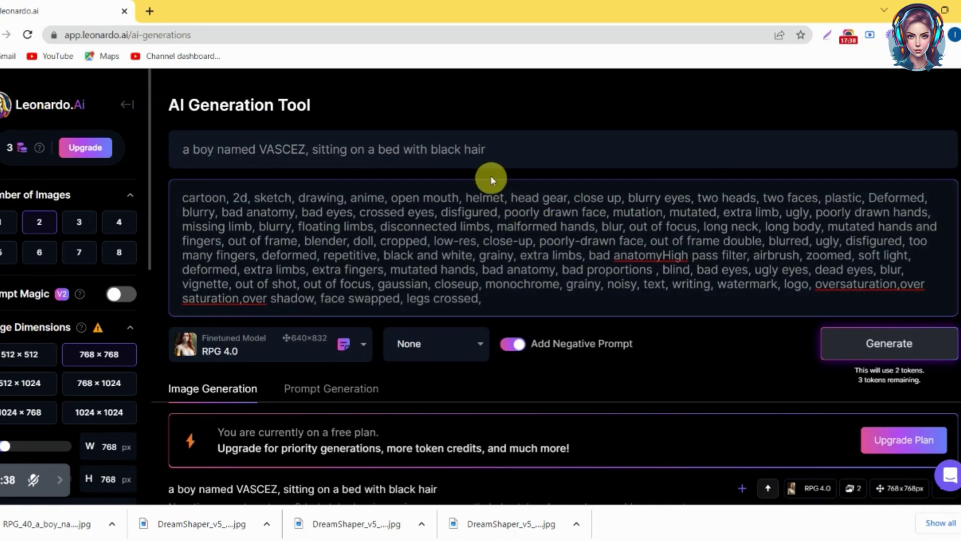
Step: Rewrite the prompt as VASCEZ standing in the kitchen eating fruits, fixing 'kitech', and generate
click(518, 163)
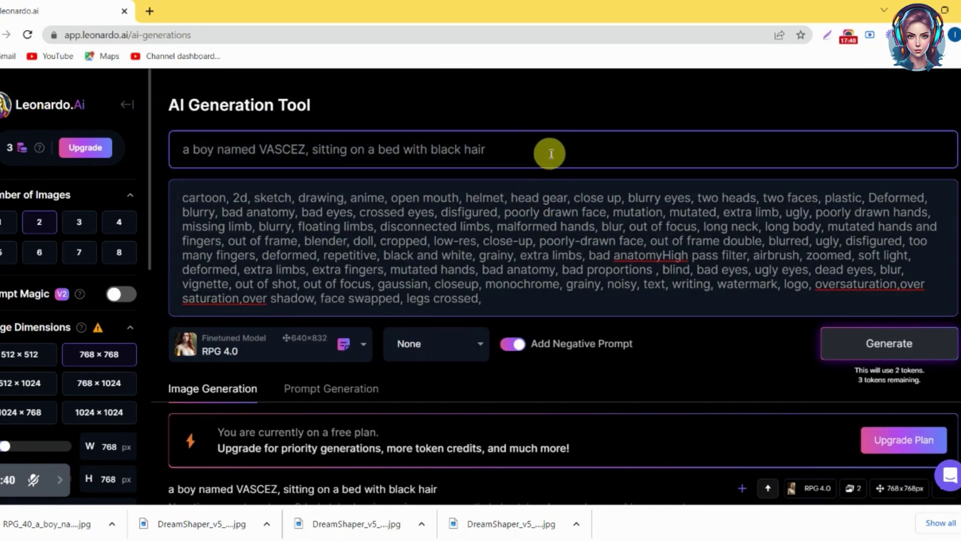
key(BackSpace)
key(BackSpace)
key(BackSpace)
key(BackSpace)
key(BackSpace)
key(BackSpace)
key(BackSpace)
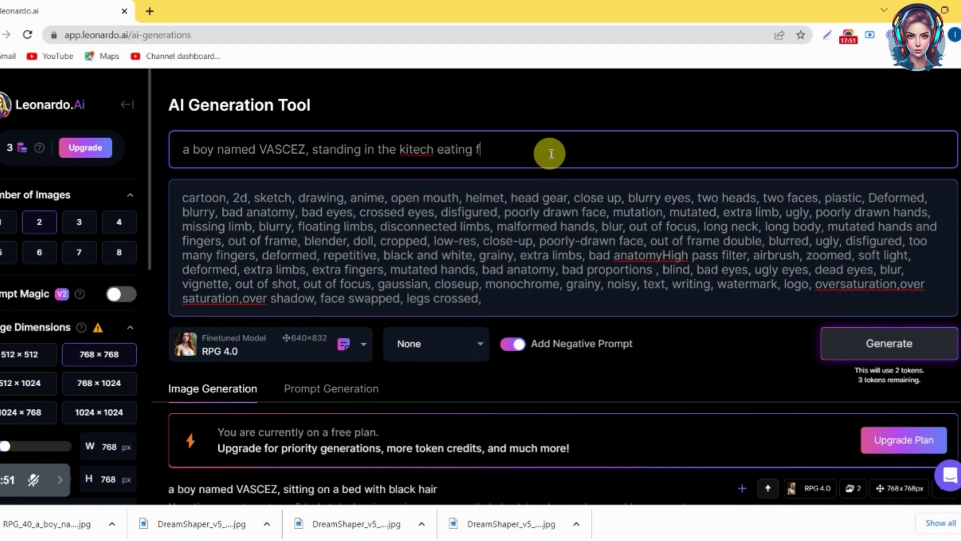
double_click(417, 150)
right_click(418, 152)
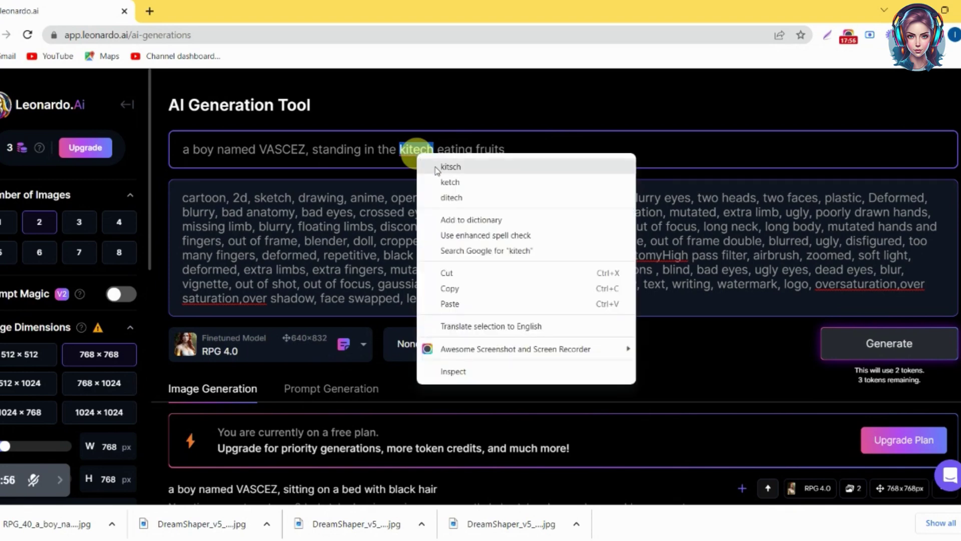
key(Escape)
text(kitche)
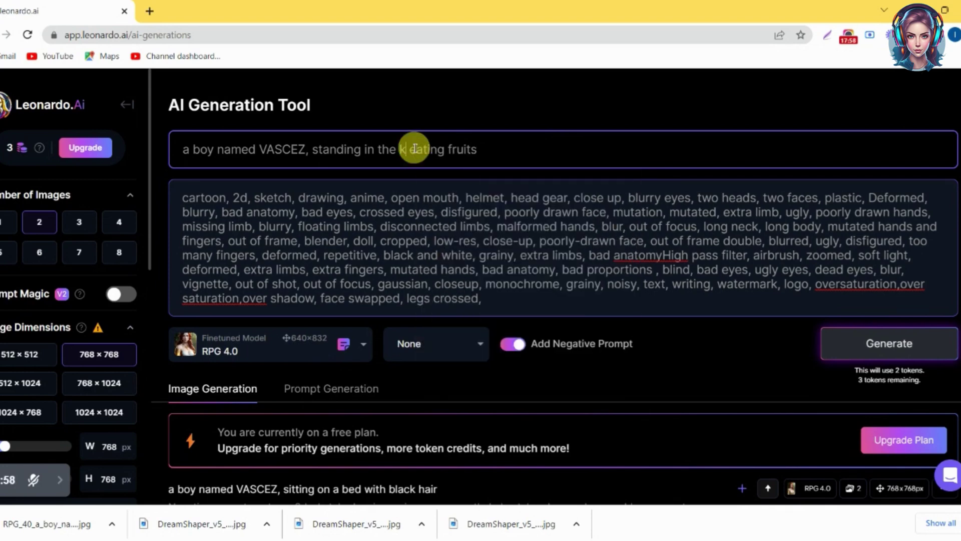
text(n)
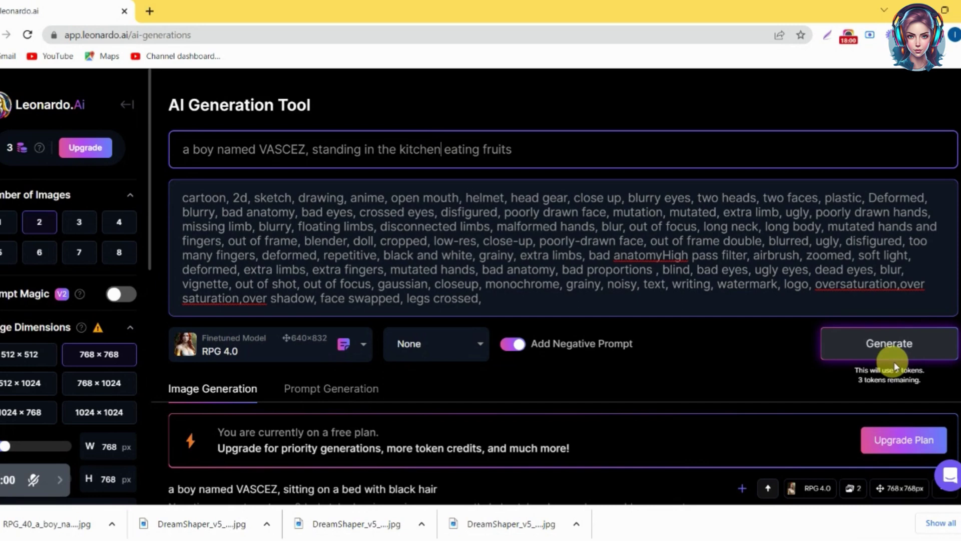
click(880, 350)
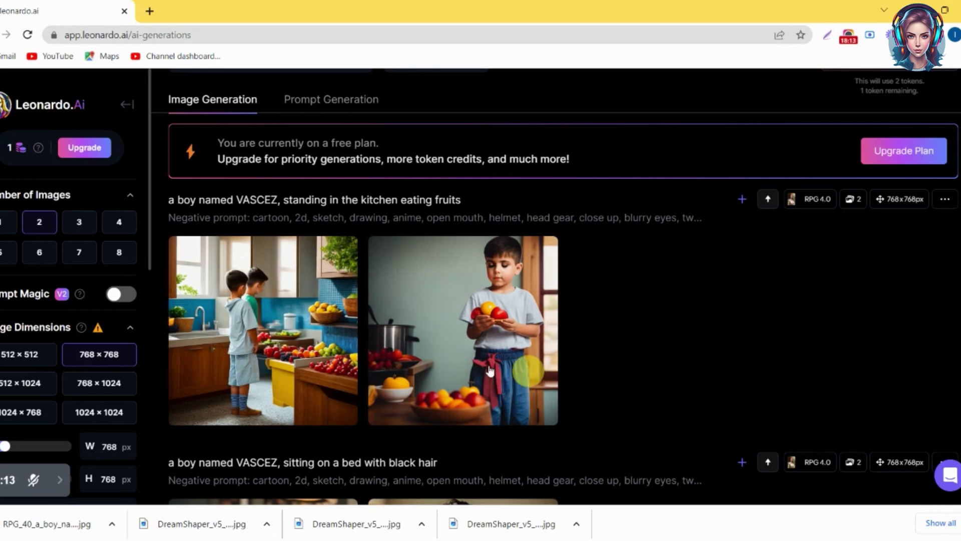
click(496, 280)
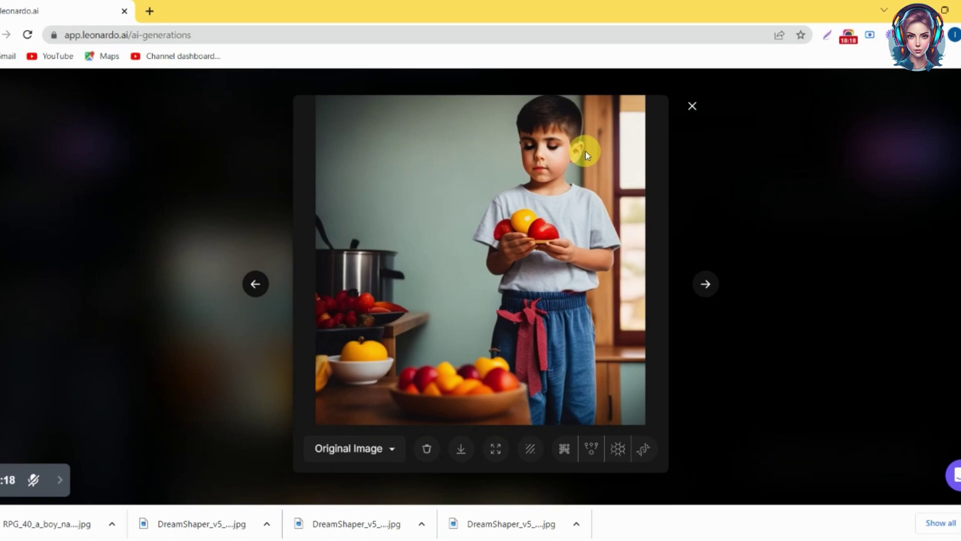
click(764, 233)
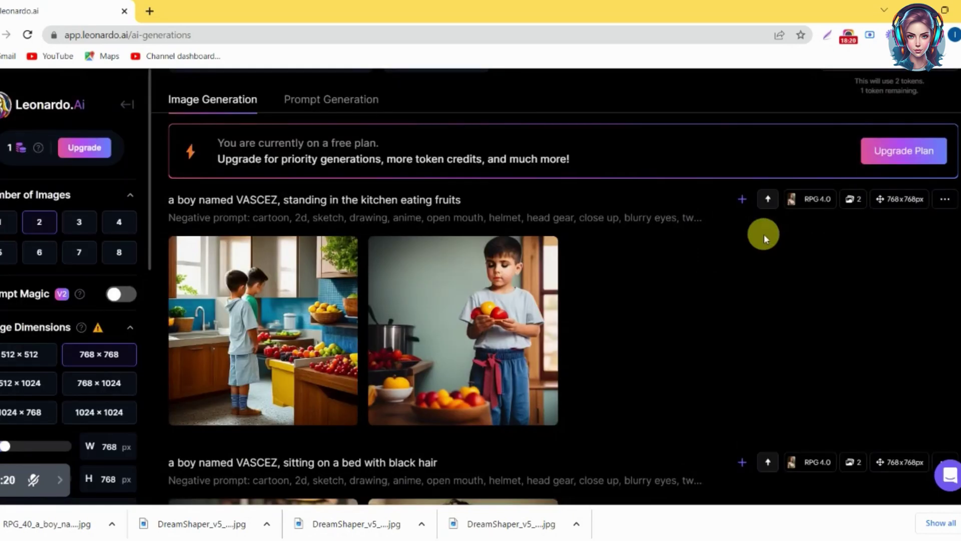